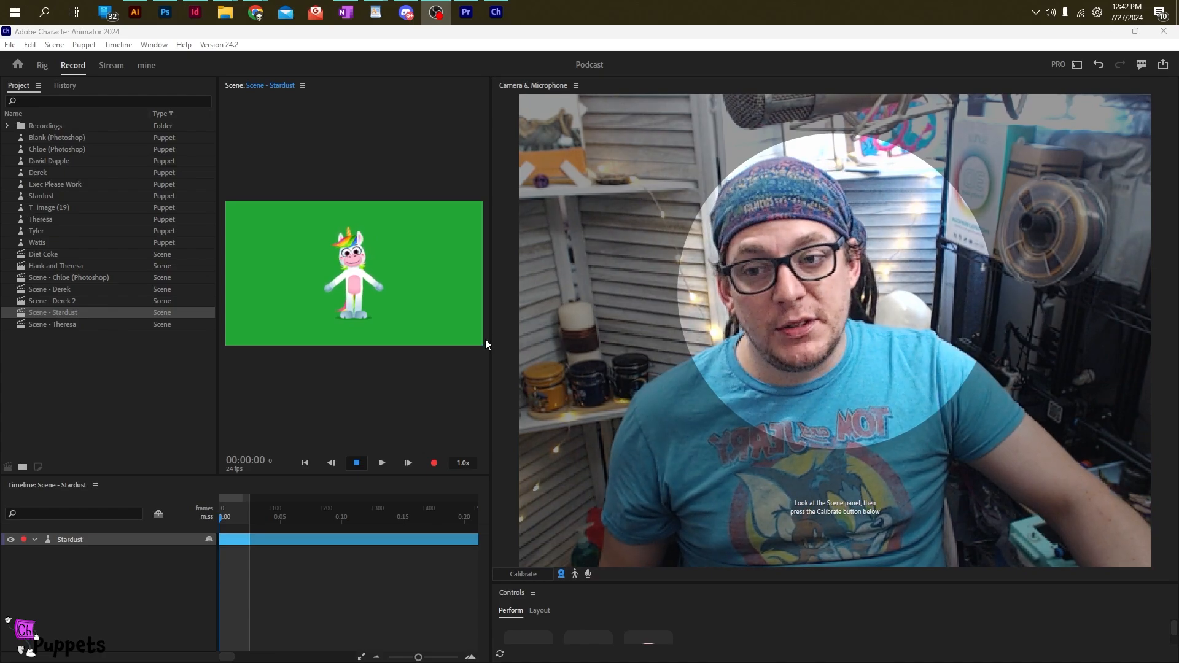
Widen the scene view and pull one of Stardust's hands upward to test the arm's movement
{"action": "left_click_drag", "start_coordinate": [492, 345], "coordinate": [983, 319]}
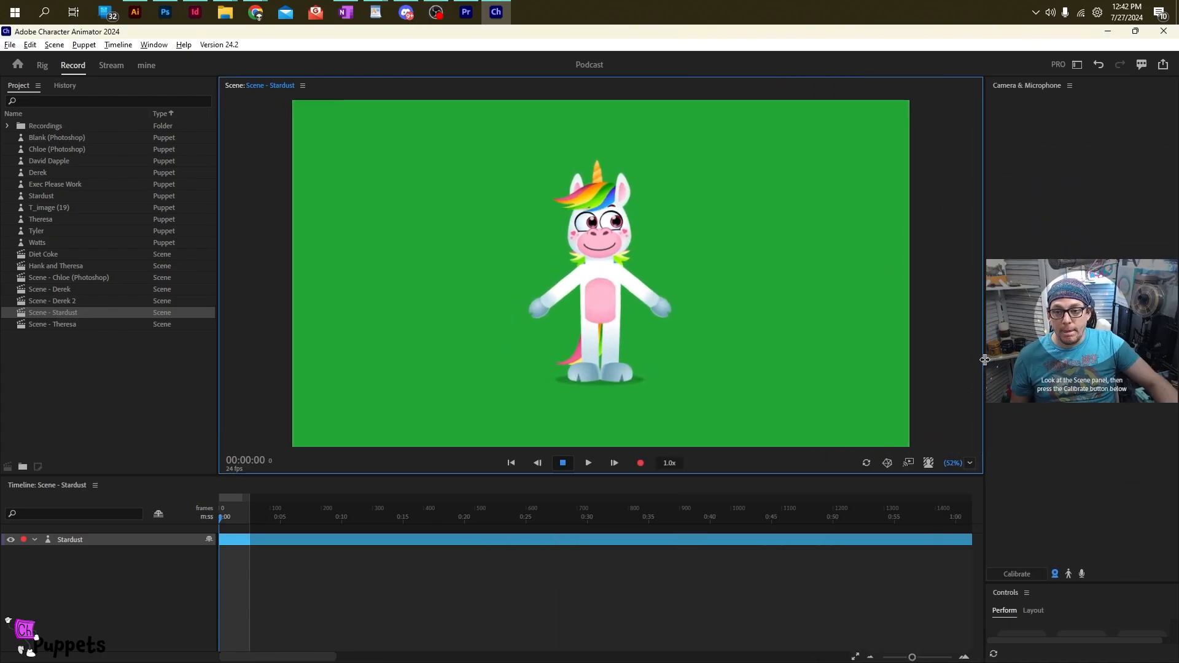
{"action": "left_click_drag", "start_coordinate": [663, 296], "coordinate": [670, 216]}
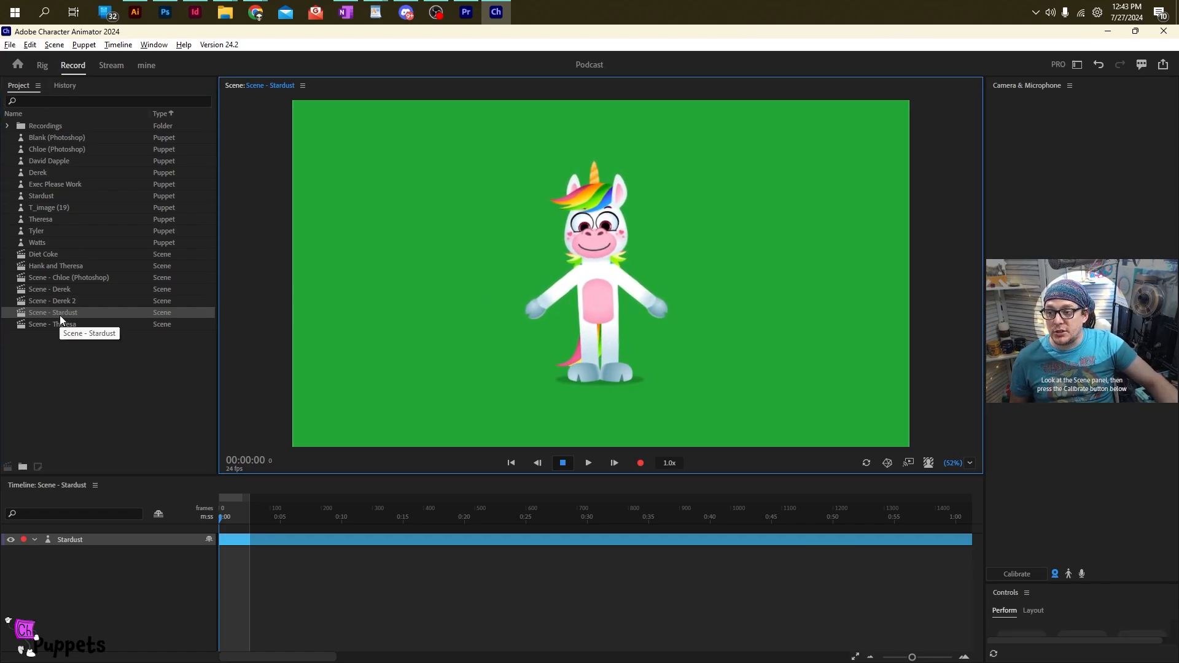
Open Stardust's rig, try moving the Left leg's origin handle up onto the belly, and undo the move
{"action": "left_click", "coordinate": [42, 66]}
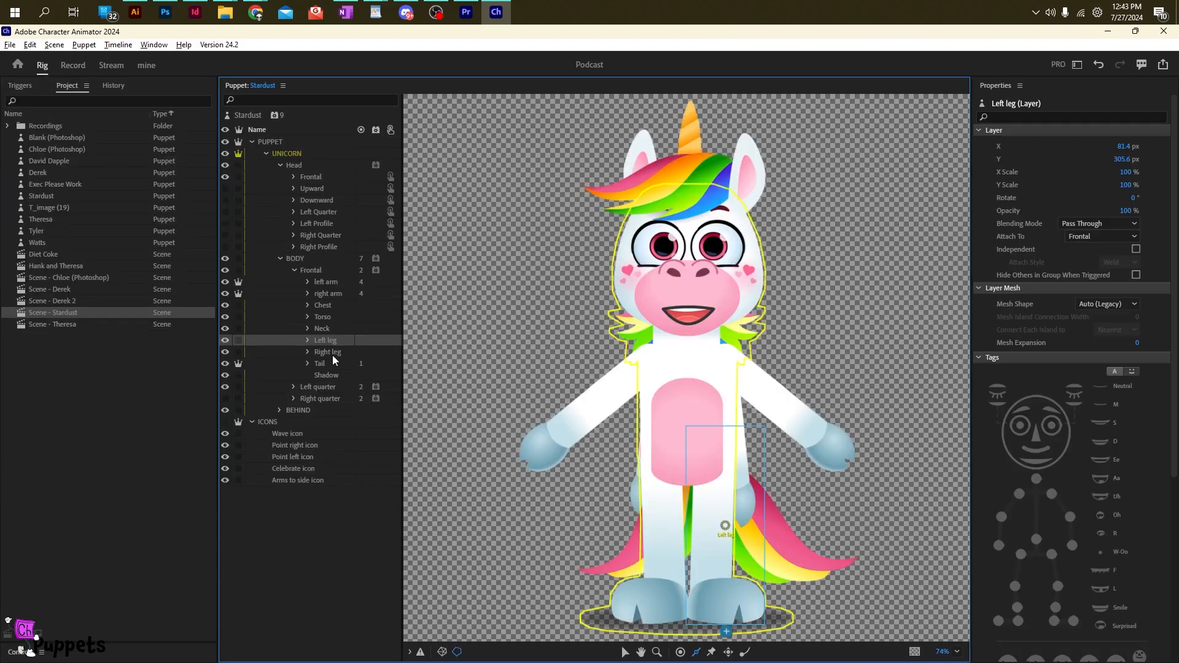
{"action": "left_click", "coordinate": [331, 355]}
{"action": "left_click", "coordinate": [339, 342]}
{"action": "left_click_drag", "start_coordinate": [725, 526], "coordinate": [716, 467]}
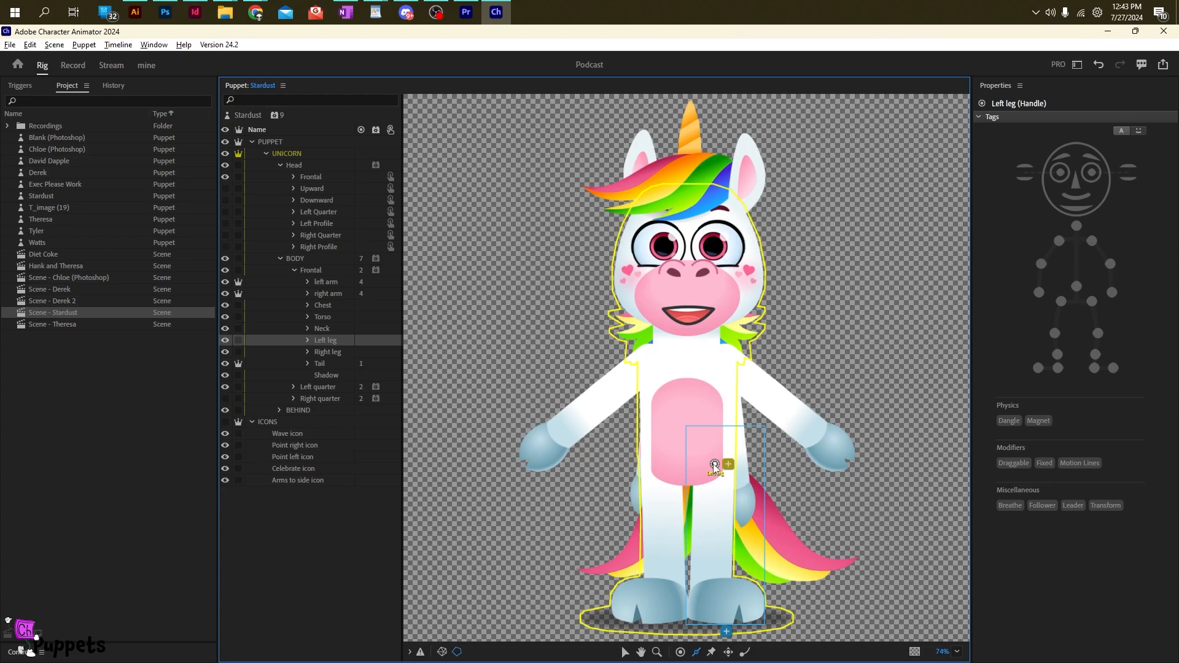
{"action": "key", "text": "ctrl+z"}
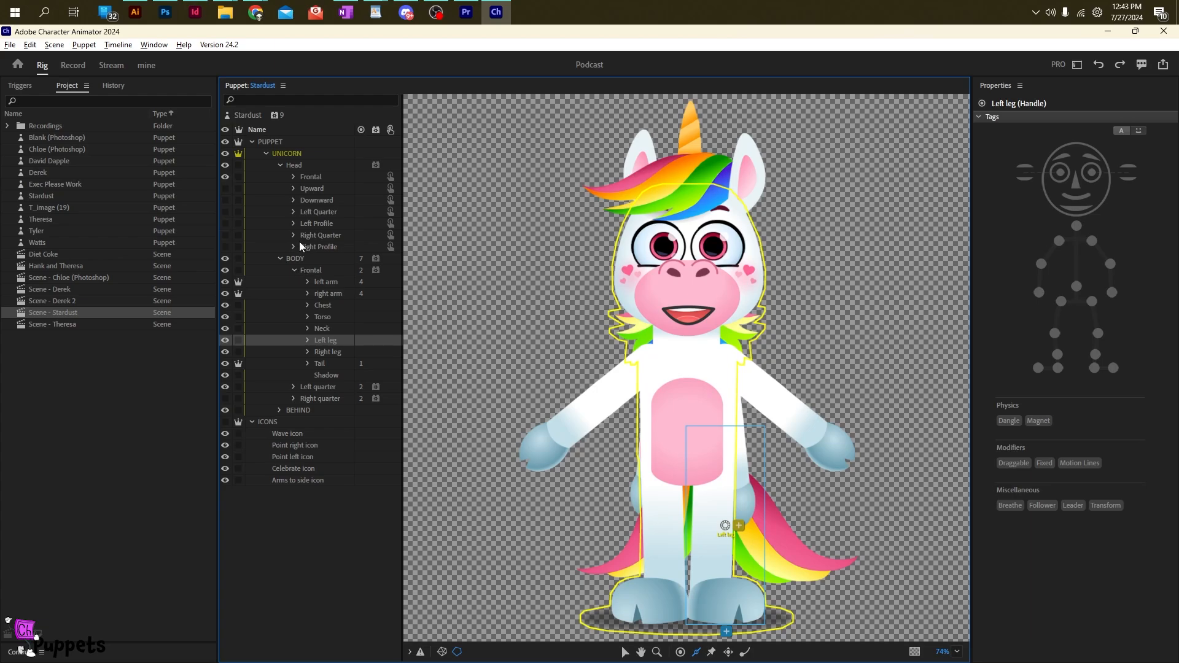
Examine Stardust's Head group and its Frontal and Right Profile layers in the rig
{"action": "left_click", "coordinate": [294, 174]}
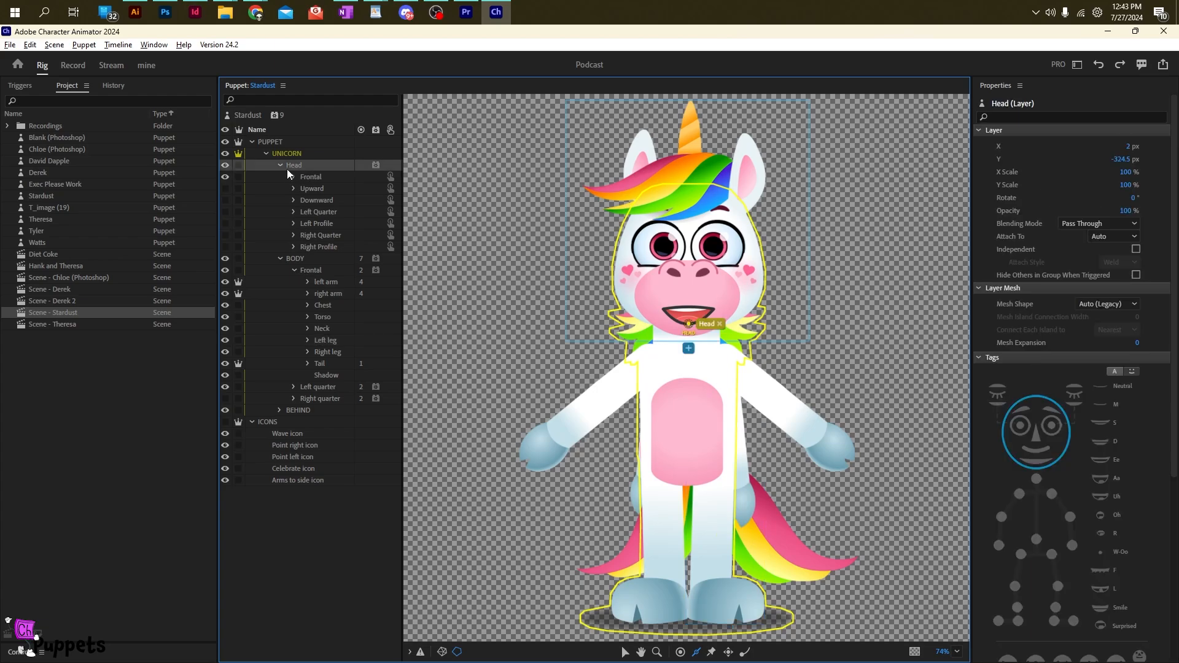
{"action": "left_click", "coordinate": [308, 178]}
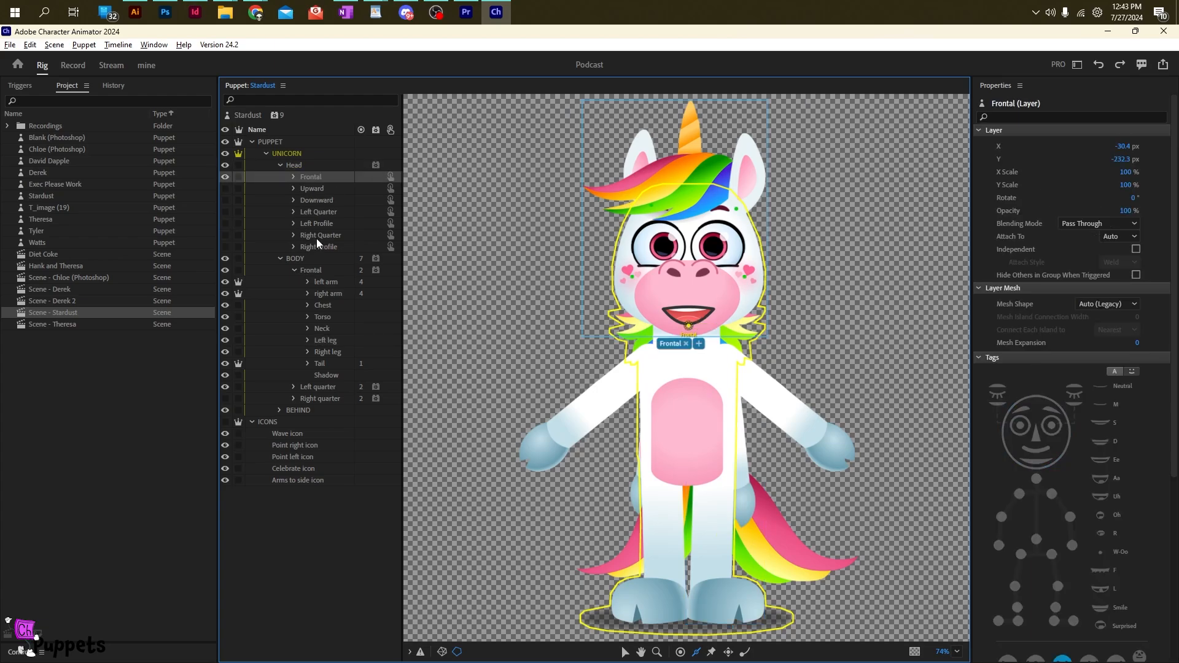
{"action": "left_click", "coordinate": [315, 246]}
{"action": "left_click", "coordinate": [320, 178]}
Open the scene named Scene - Chloe (Photoshop)
{"action": "double_click", "coordinate": [56, 277]}
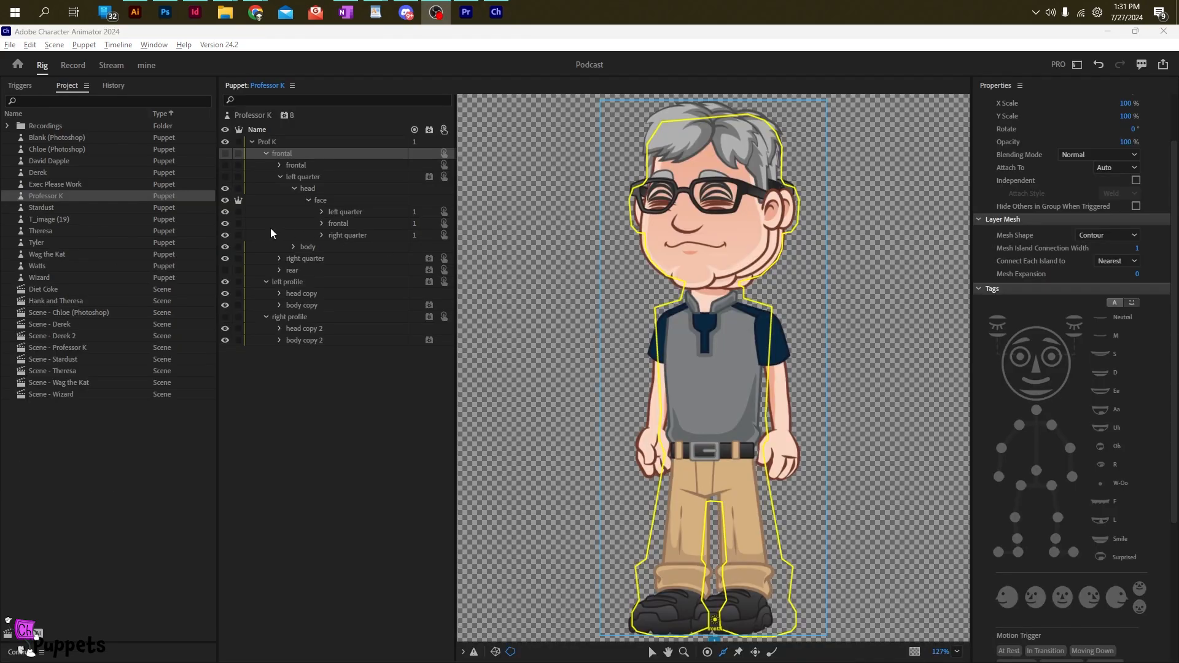
Examine the face layer inside Professor K's left quarter head, and review the puppet's triggers in the mine workspace
{"action": "left_click", "coordinate": [324, 200]}
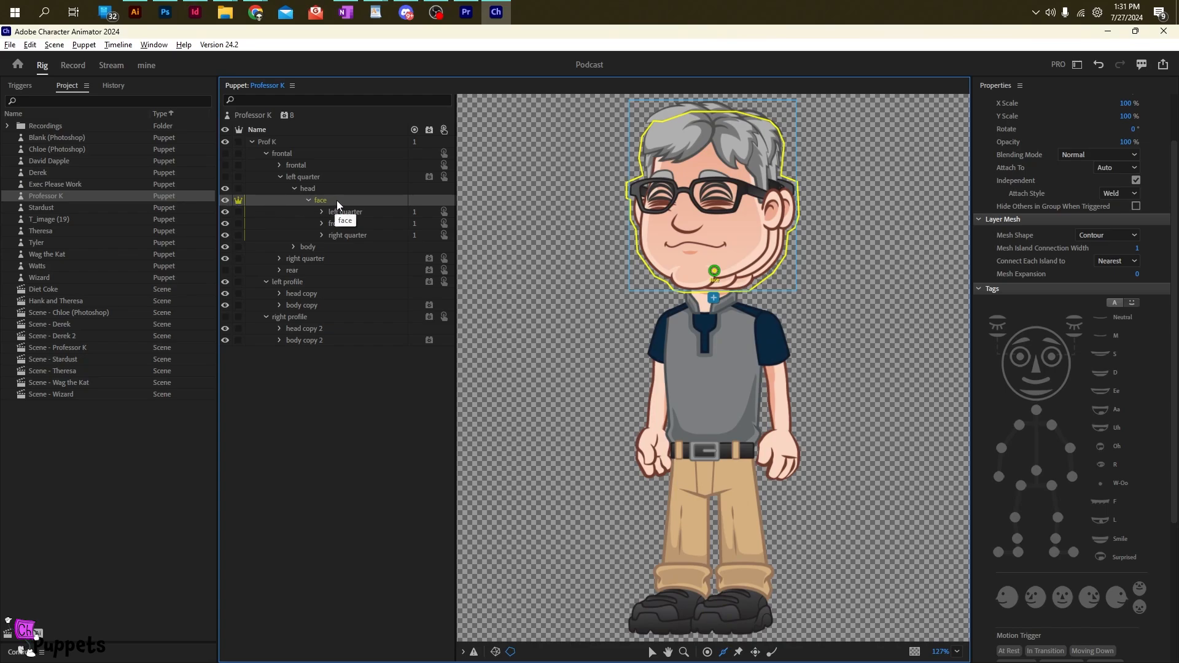
{"action": "left_click", "coordinate": [147, 65]}
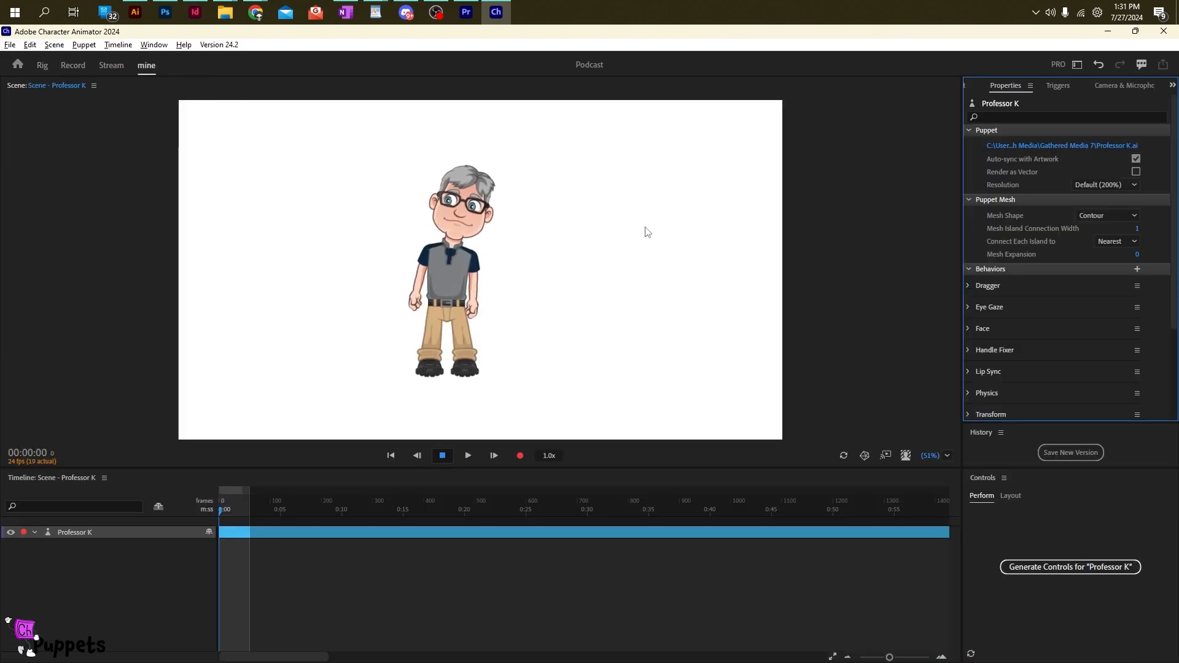
{"action": "left_click", "coordinate": [1056, 88]}
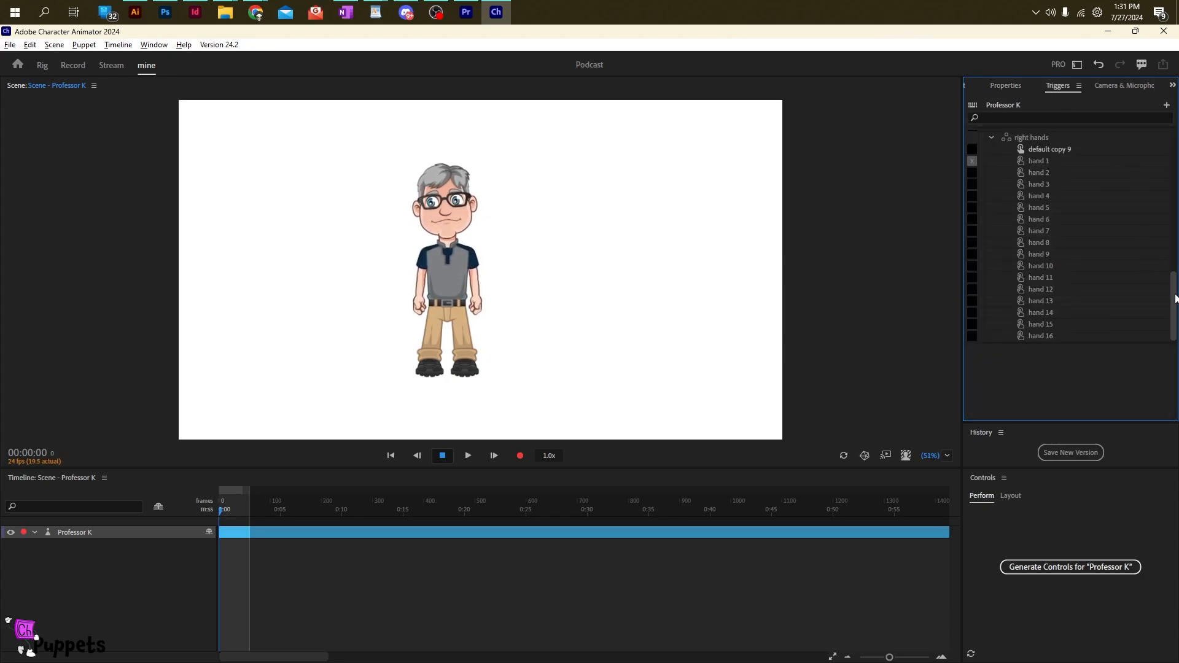
{"action": "left_click_drag", "start_coordinate": [1176, 299], "coordinate": [1171, 141]}
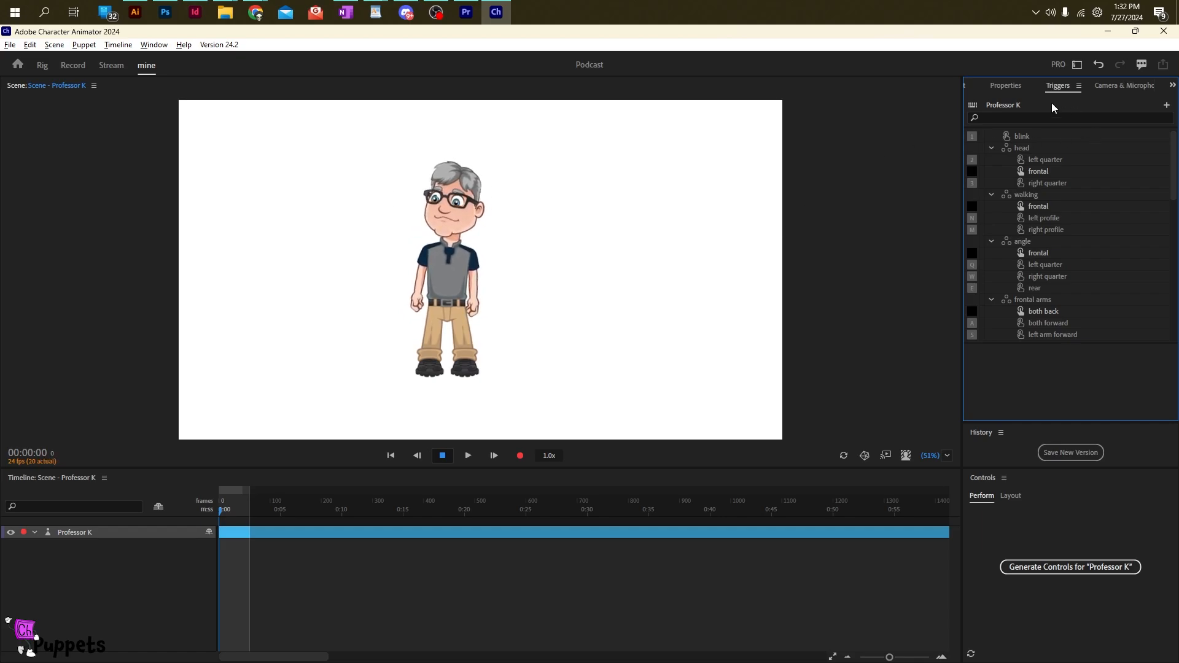
Raise Head Tilt Strength in Professor K's Face behavior to 99%
{"action": "left_click", "coordinate": [1008, 86]}
{"action": "left_click", "coordinate": [968, 86]}
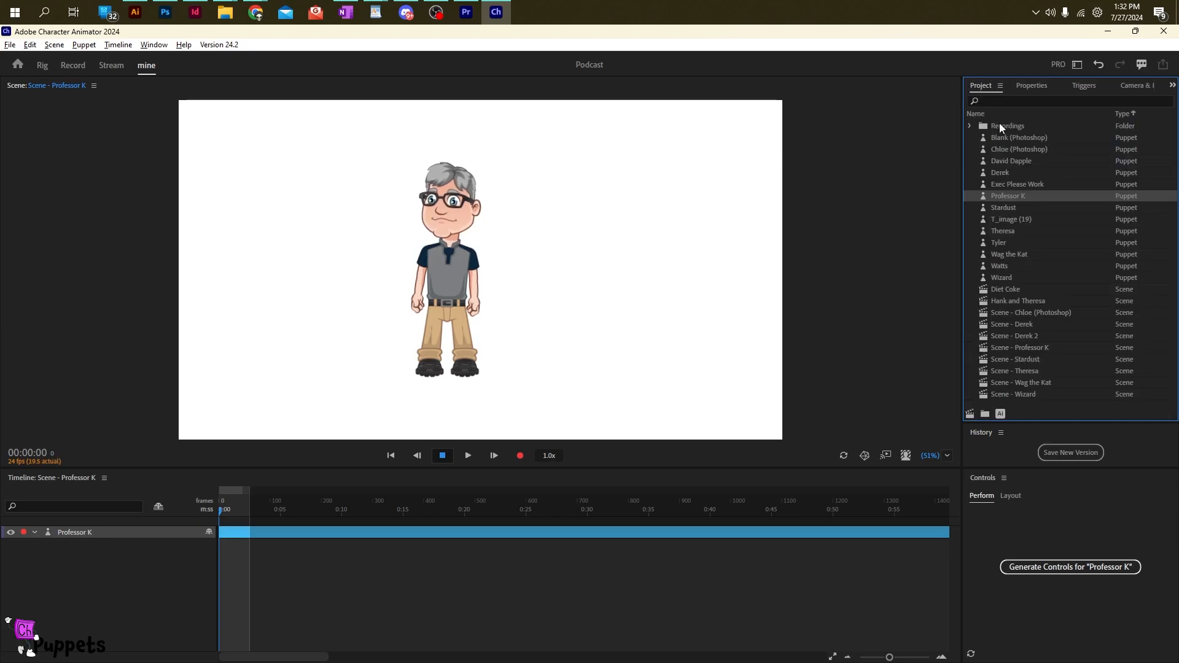
{"action": "left_click", "coordinate": [1034, 86]}
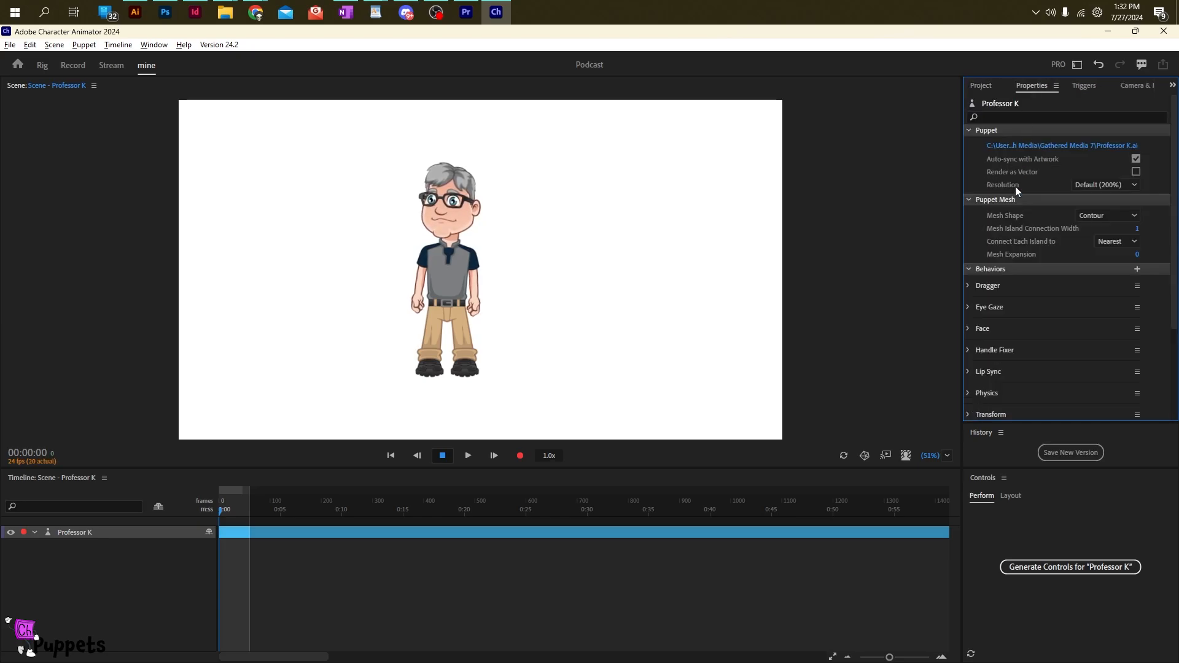
{"action": "left_click", "coordinate": [969, 329]}
{"action": "scroll", "coordinate": [1032, 369], "scroll_direction": "down", "scroll_amount": 1}
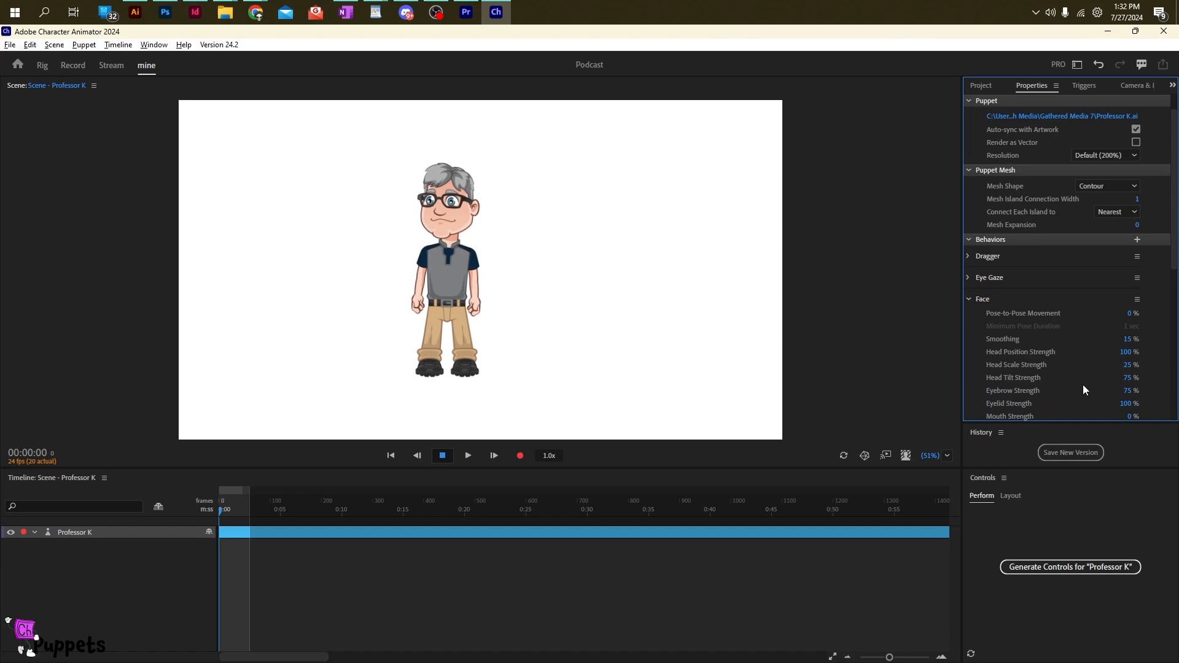
{"action": "left_click_drag", "start_coordinate": [1129, 382], "coordinate": [1145, 382]}
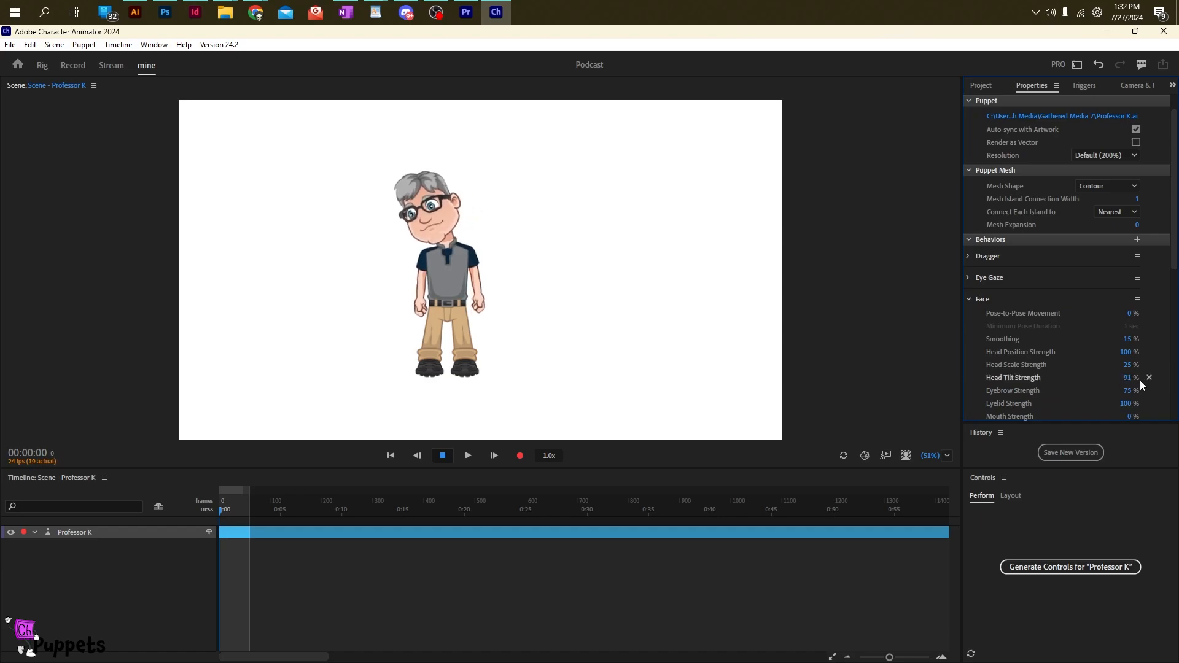
{"action": "left_click", "coordinate": [1133, 380]}
{"action": "type", "text": "100"}
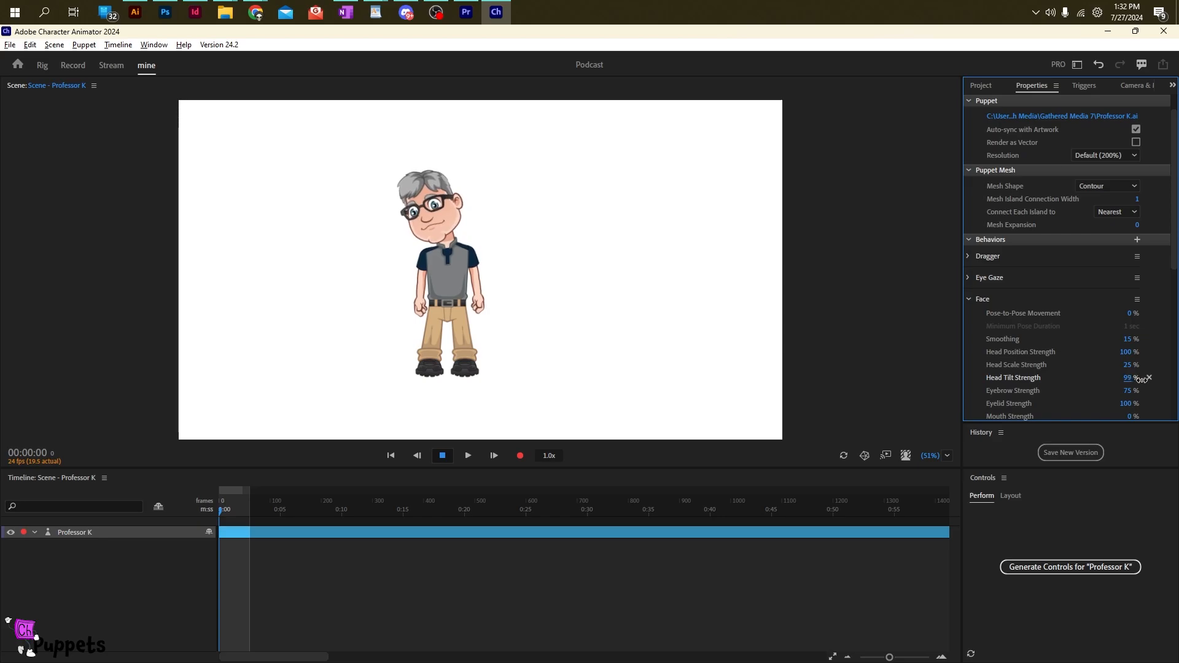
{"action": "key", "text": "Return"}
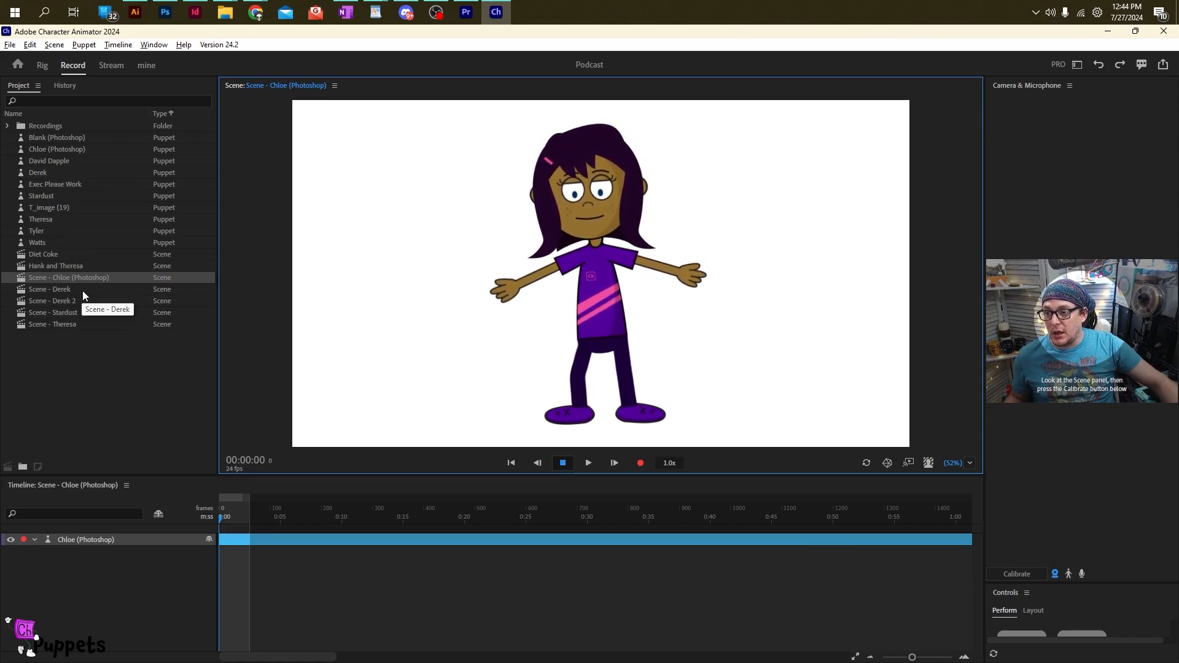
Open Scene - Derek 2 and pull Derek's waist slightly upward to test how the body moves
{"action": "double_click", "coordinate": [52, 300]}
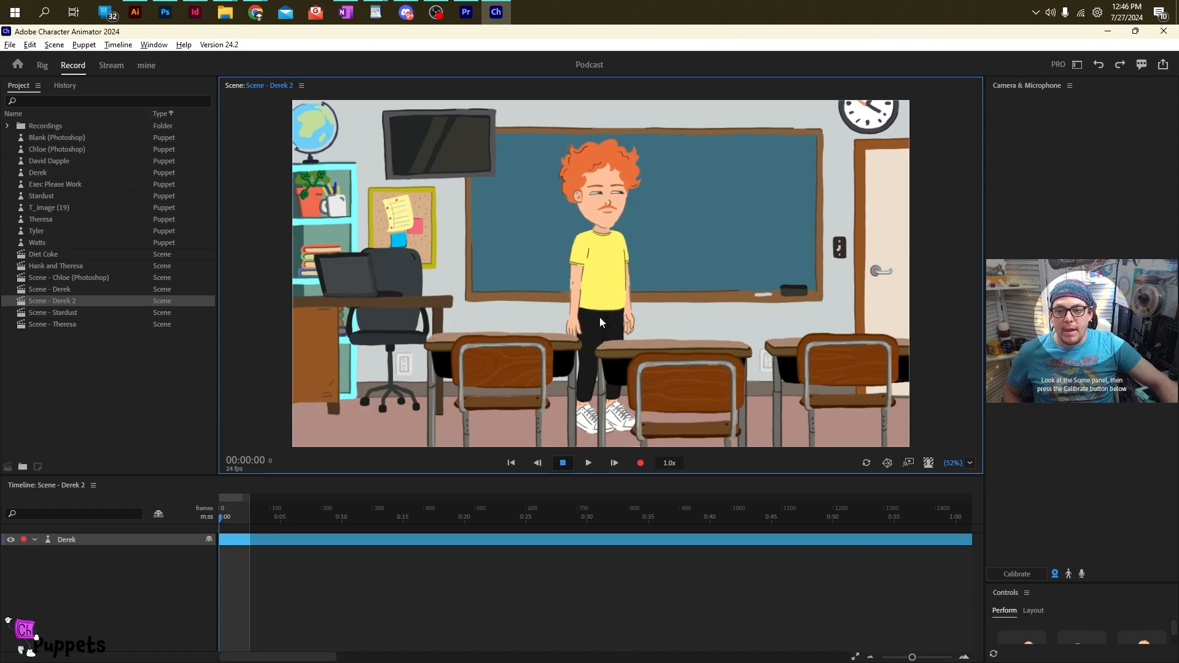
{"action": "mouse_move", "coordinate": [598, 316]}
{"action": "left_mouse_down"}
{"action": "mouse_move", "coordinate": [577, 330]}
{"action": "mouse_move", "coordinate": [554, 286]}
{"action": "mouse_move", "coordinate": [512, 302]}
{"action": "mouse_move", "coordinate": [570, 257]}
{"action": "mouse_move", "coordinate": [528, 226]}
{"action": "mouse_move", "coordinate": [541, 258]}
{"action": "mouse_move", "coordinate": [576, 278]}
{"action": "mouse_move", "coordinate": [594, 244]}
{"action": "mouse_move", "coordinate": [555, 231]}
{"action": "mouse_move", "coordinate": [586, 238]}
{"action": "mouse_move", "coordinate": [575, 259]}
{"action": "mouse_move", "coordinate": [588, 264]}
{"action": "mouse_move", "coordinate": [625, 226]}
{"action": "mouse_move", "coordinate": [589, 278]}
{"action": "mouse_move", "coordinate": [658, 234]}
{"action": "mouse_move", "coordinate": [596, 298]}
{"action": "left_mouse_up"}
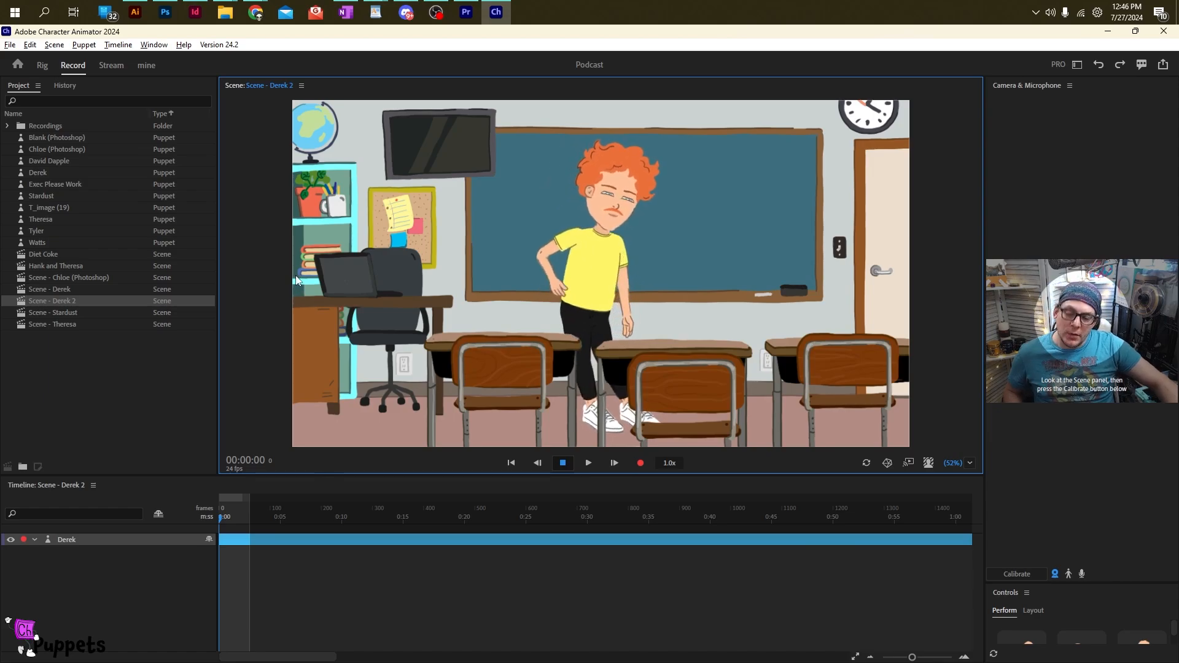
Open the Derek puppet's rig and move the Puppet layer's origin handle up from the lower legs to the waist
{"action": "double_click", "coordinate": [168, 166]}
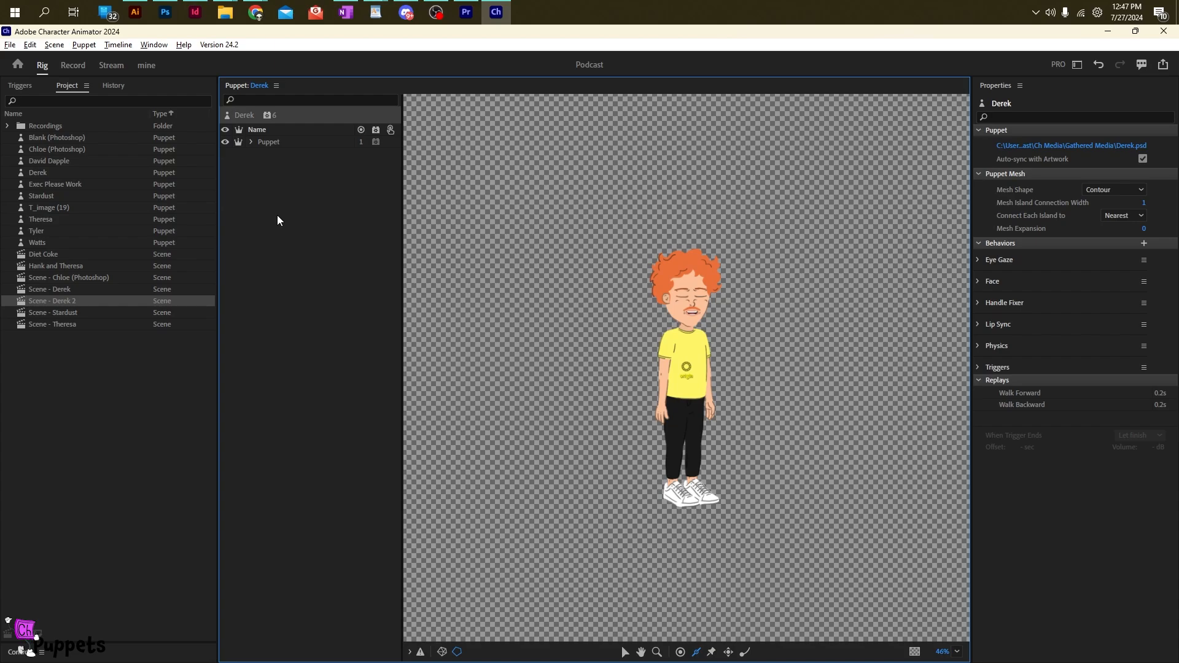
{"action": "left_click", "coordinate": [261, 143]}
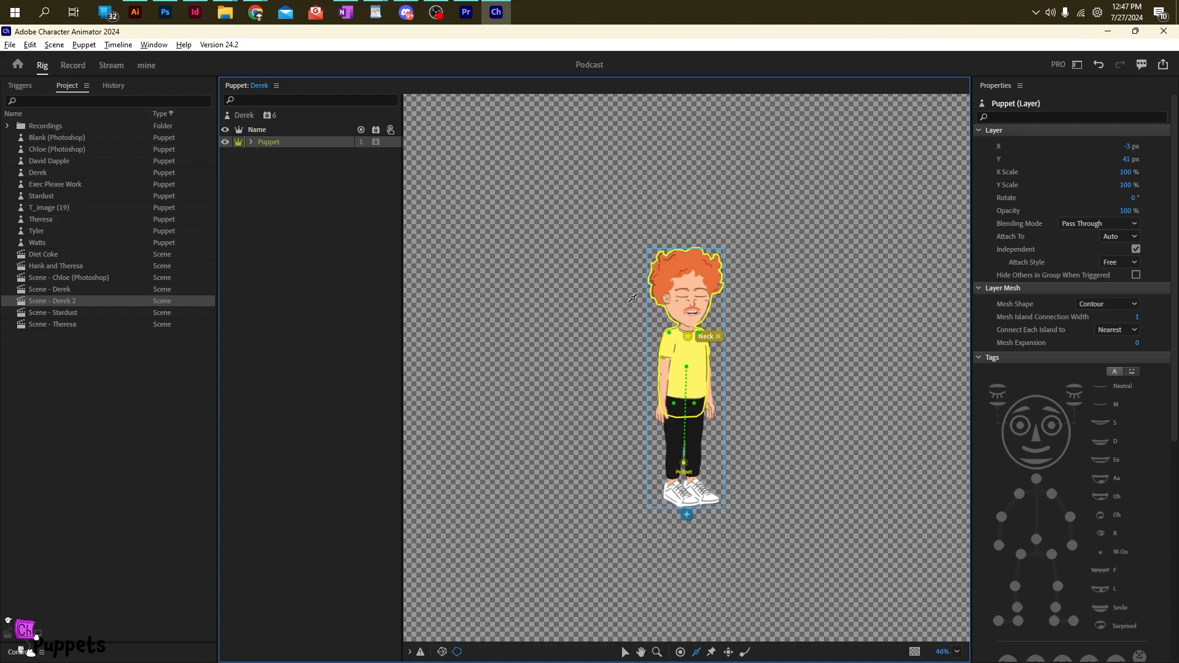
{"action": "left_click", "coordinate": [688, 337]}
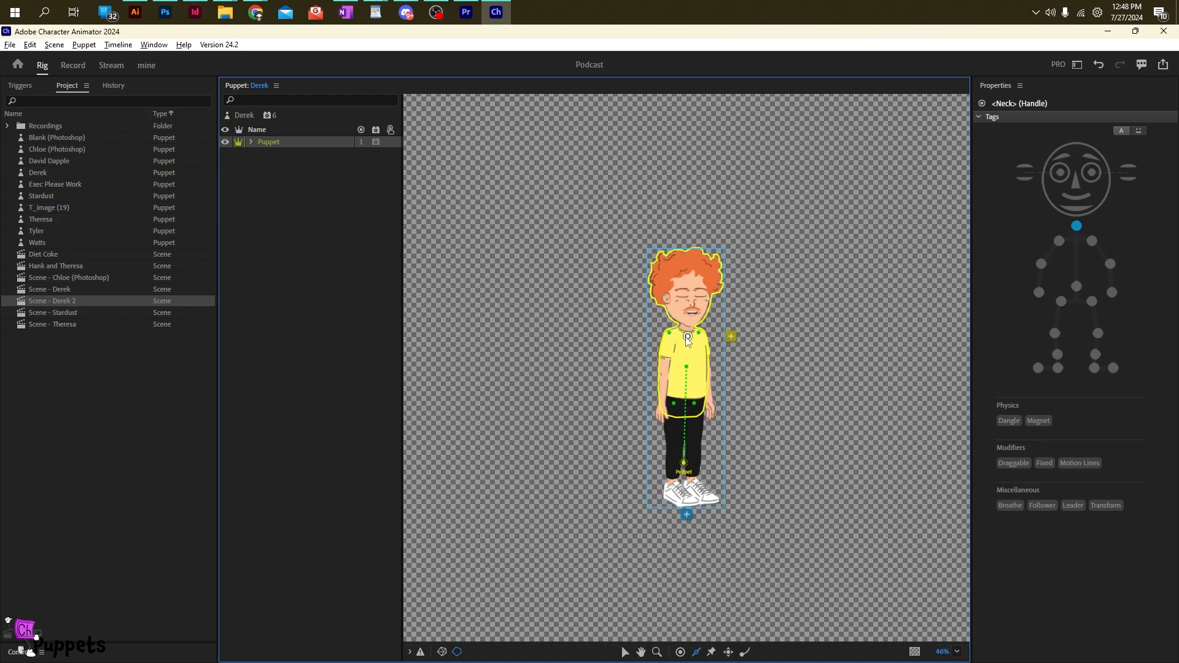
{"action": "left_click", "coordinate": [687, 348]}
{"action": "left_click_drag", "start_coordinate": [686, 468], "coordinate": [692, 394]}
Expand Derek's Puppet and Head groups in the rig and select the Head layer
{"action": "left_click", "coordinate": [251, 143]}
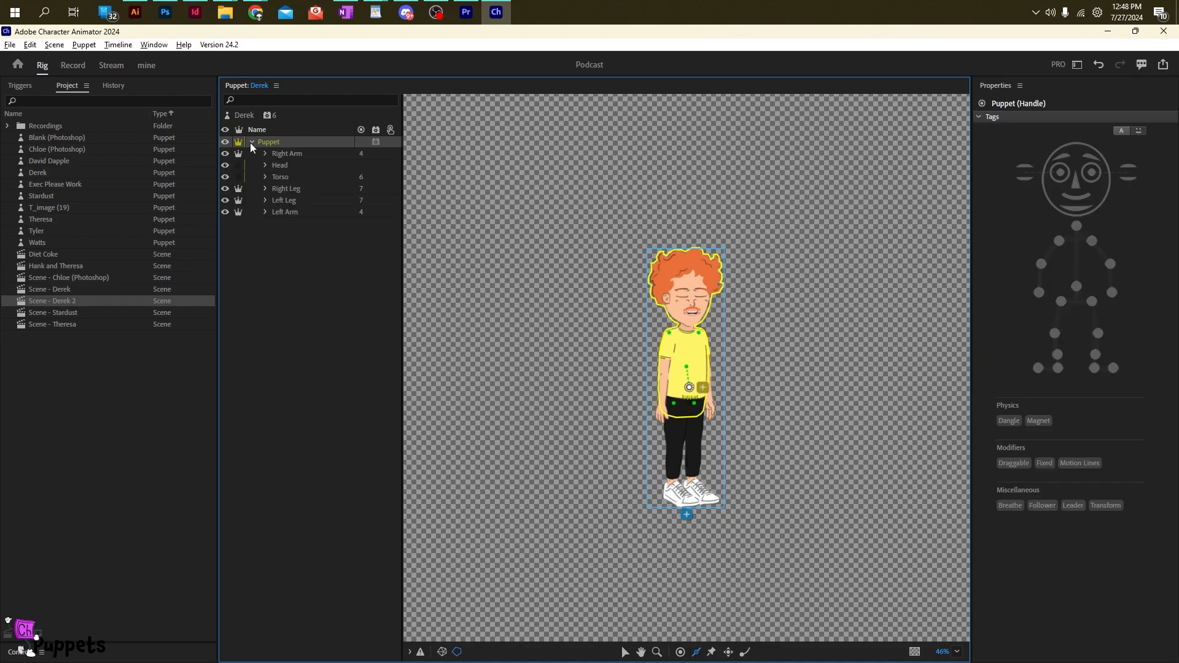
{"action": "left_click", "coordinate": [266, 166]}
{"action": "left_click", "coordinate": [289, 167]}
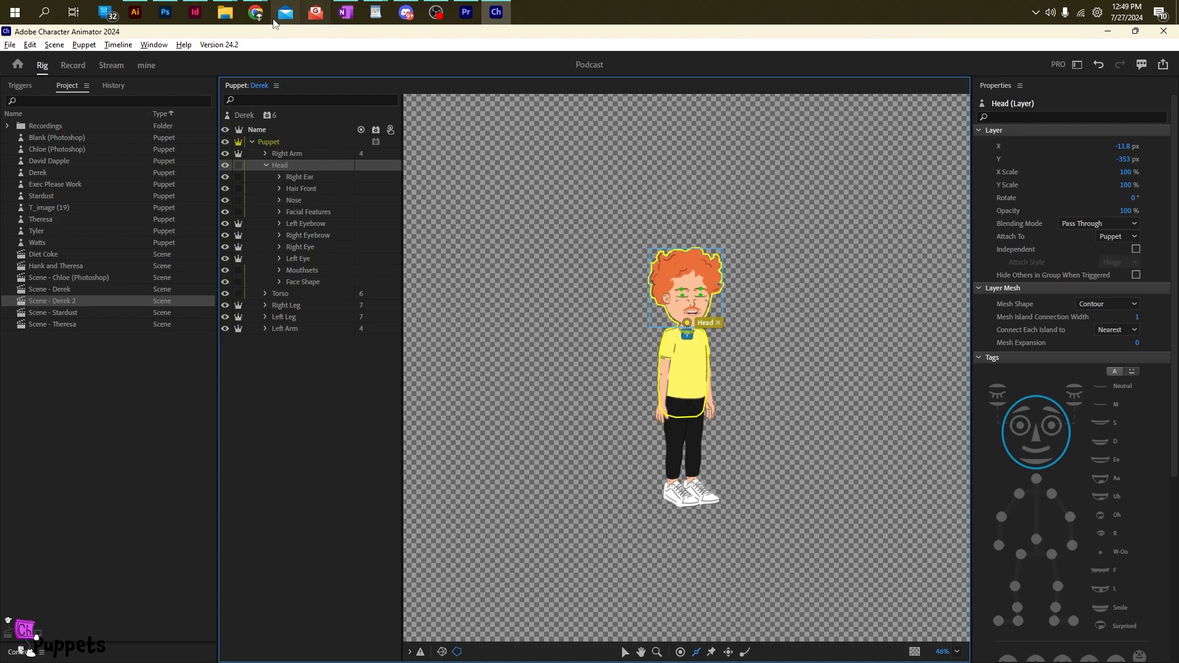
In Photoshop's Derek.psd, create a new group inside Head and move the layers from Right Ear through Face Shape into it
{"action": "left_click", "coordinate": [170, 14]}
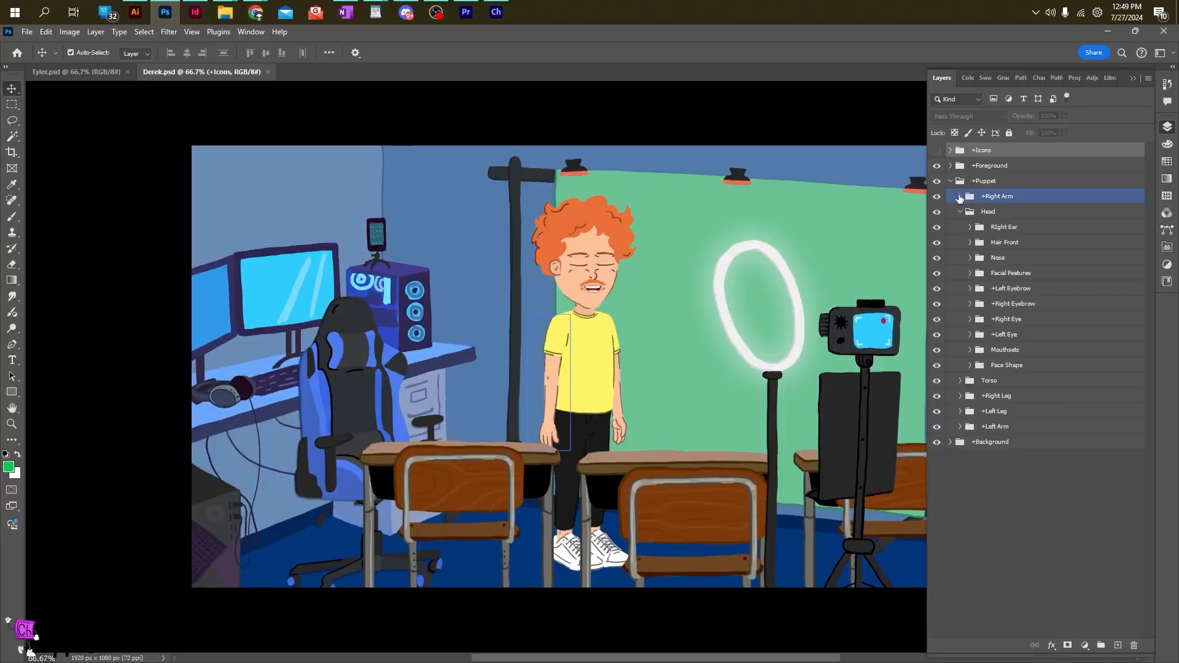
{"action": "left_click", "coordinate": [999, 214]}
{"action": "left_click", "coordinate": [1102, 645]}
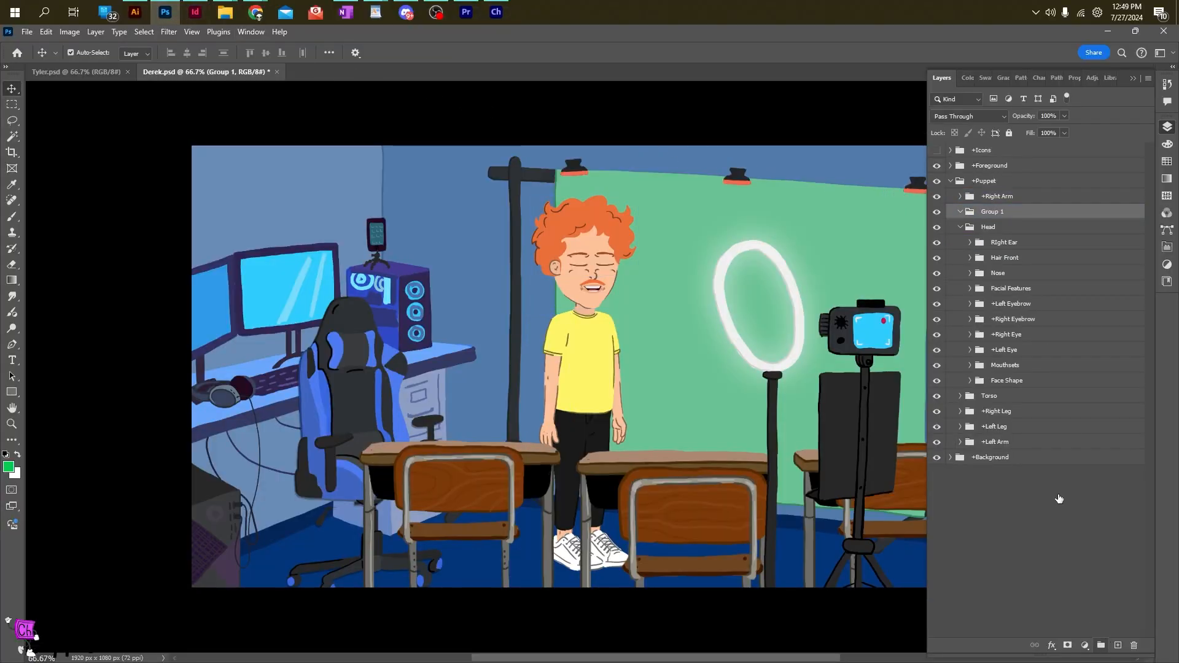
{"action": "left_click", "coordinate": [999, 242]}
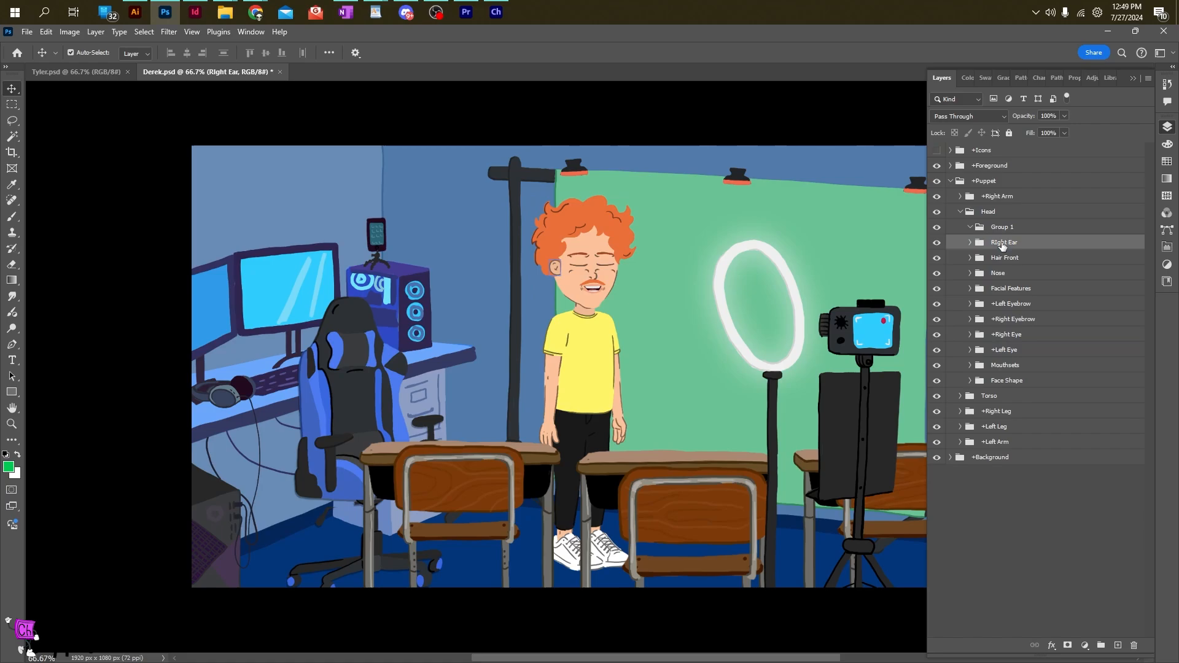
{"action": "left_click", "coordinate": [1007, 380], "text": "shift"}
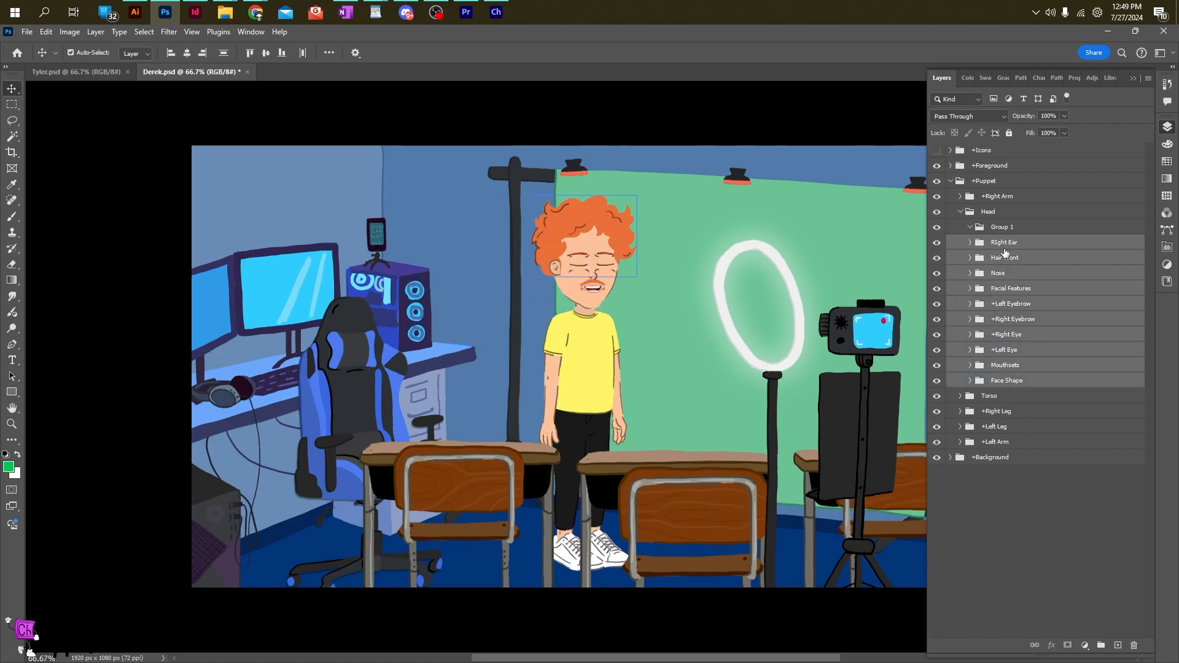
{"action": "left_click_drag", "start_coordinate": [1011, 328], "coordinate": [1003, 227]}
Rename the new group inside Head as +face
{"action": "double_click", "coordinate": [1002, 227]}
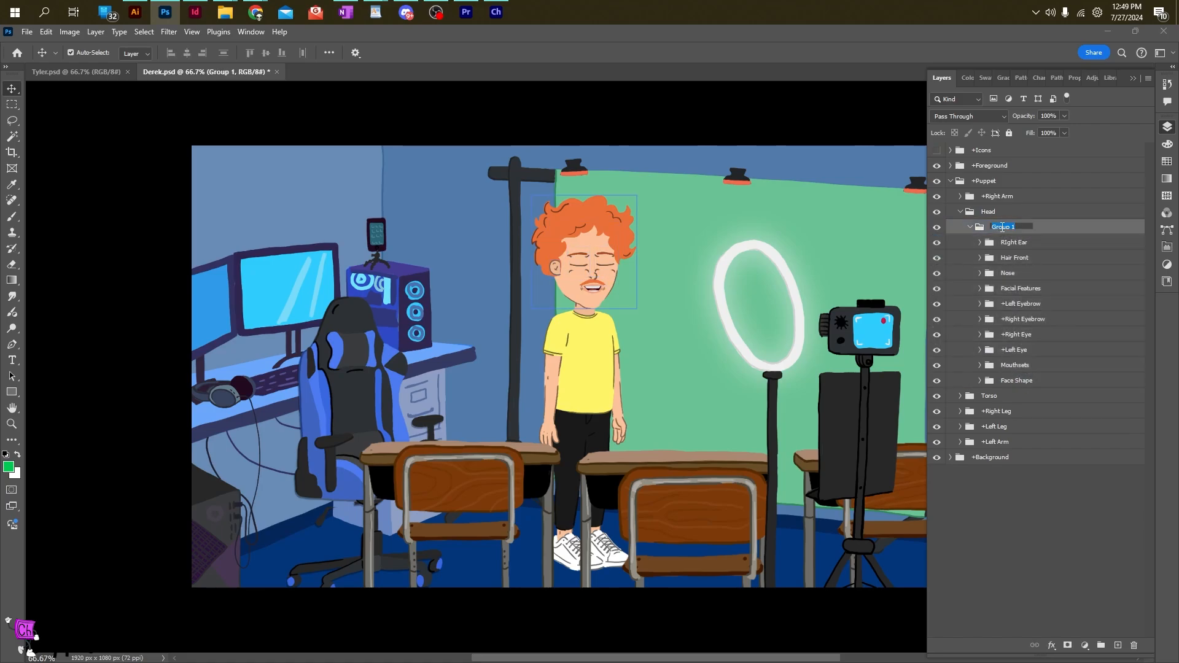
{"action": "type", "text": "+face"}
{"action": "key", "text": "Return"}
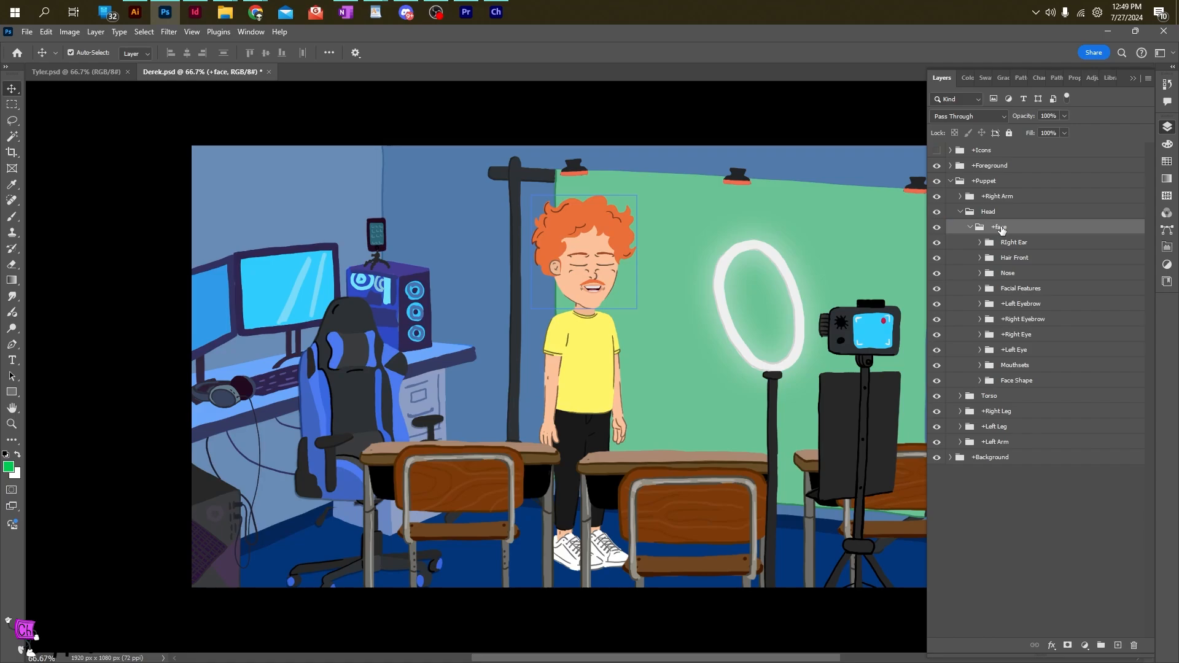
Rename the Face Shape group inside +face as FaceShape
{"action": "double_click", "coordinate": [1008, 242]}
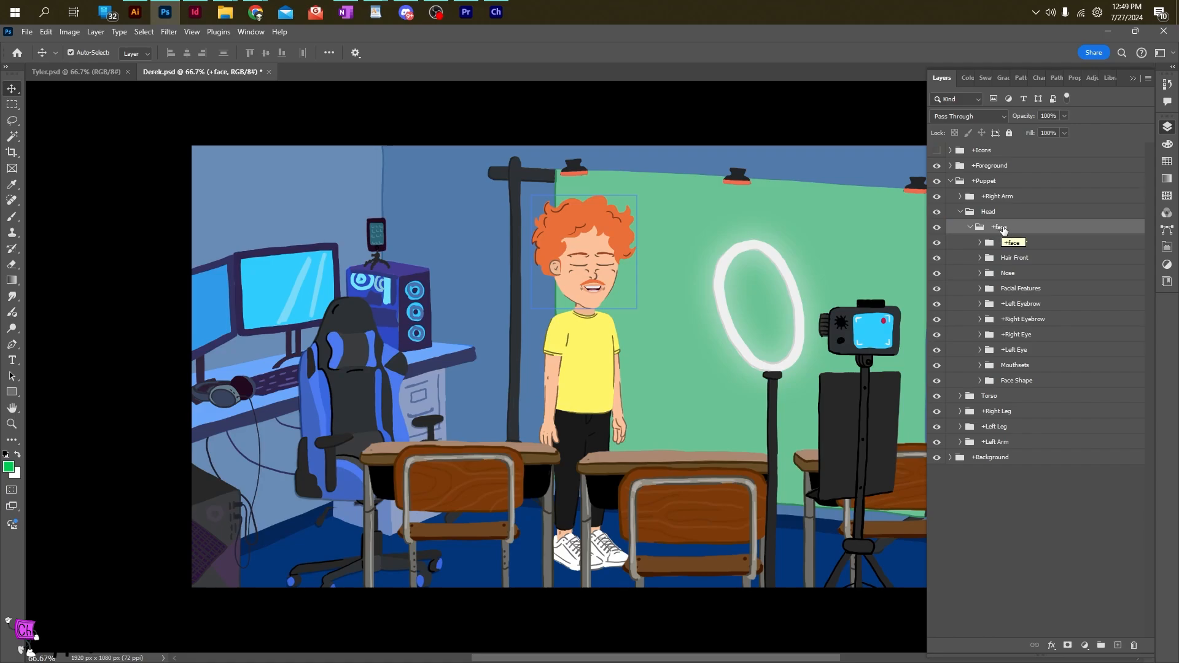
{"action": "double_click", "coordinate": [1019, 381]}
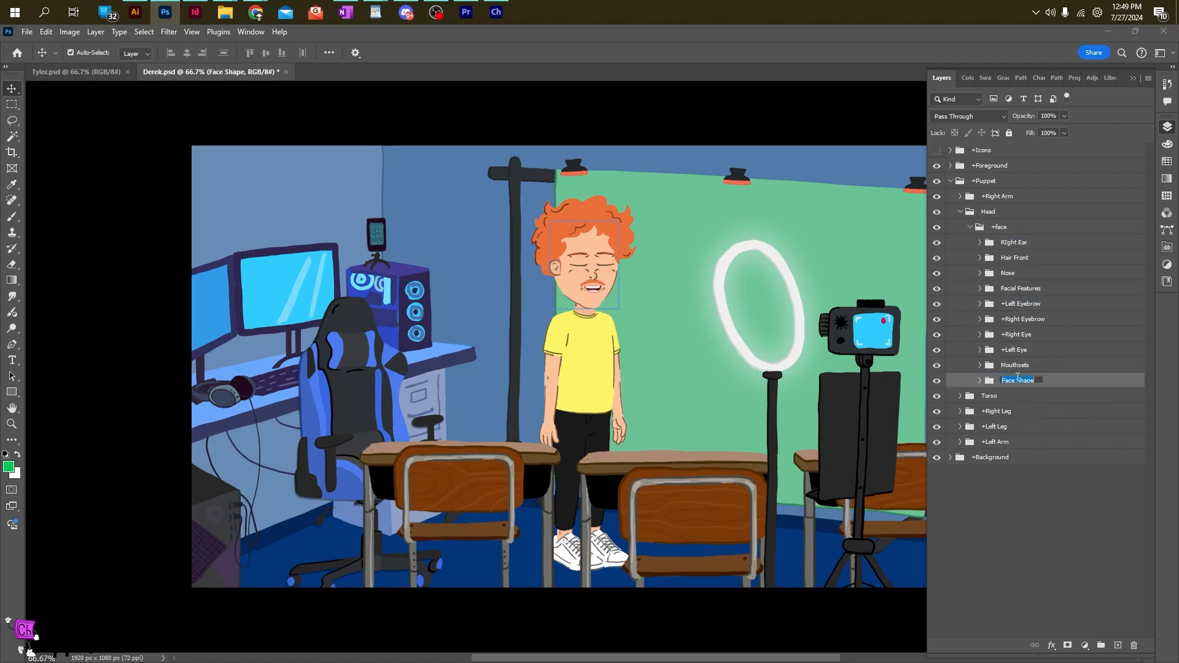
{"action": "left_click", "coordinate": [1017, 380]}
{"action": "left_click", "coordinate": [996, 229]}
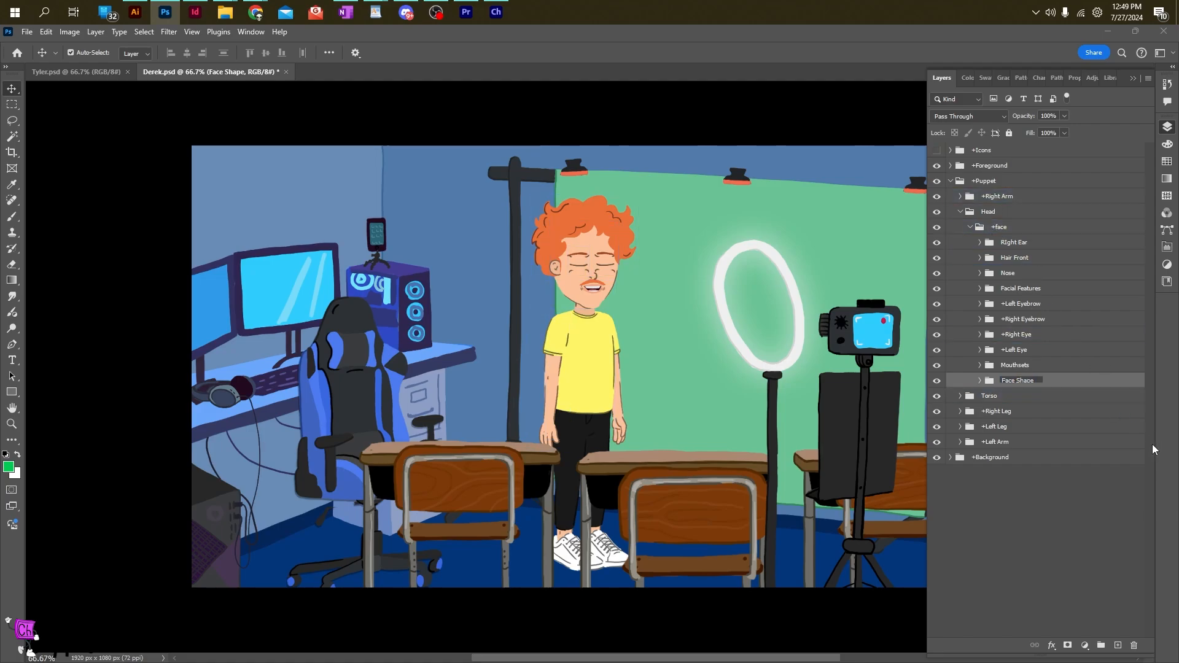
{"action": "key", "text": "BackSpace"}
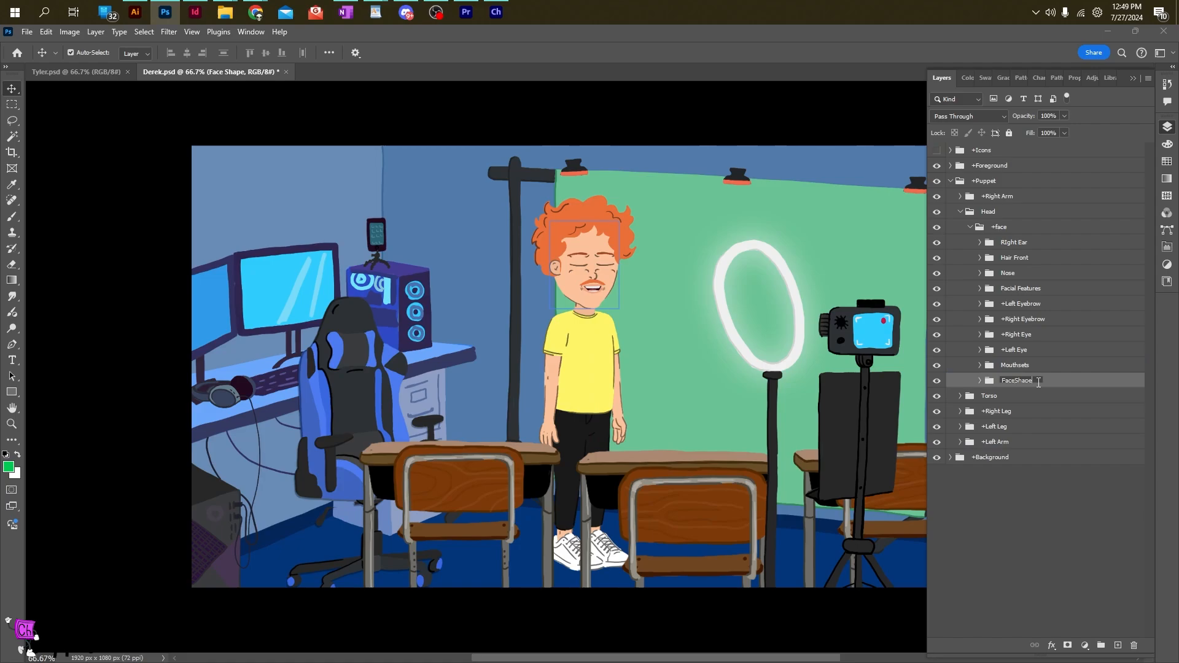
Check the +face group's contents, save Derek.psd with +face selected, and switch back to Character Animator
{"action": "left_click_drag", "start_coordinate": [1032, 366], "coordinate": [977, 270]}
{"action": "left_click", "coordinate": [980, 227]}
{"action": "left_click", "coordinate": [970, 227]}
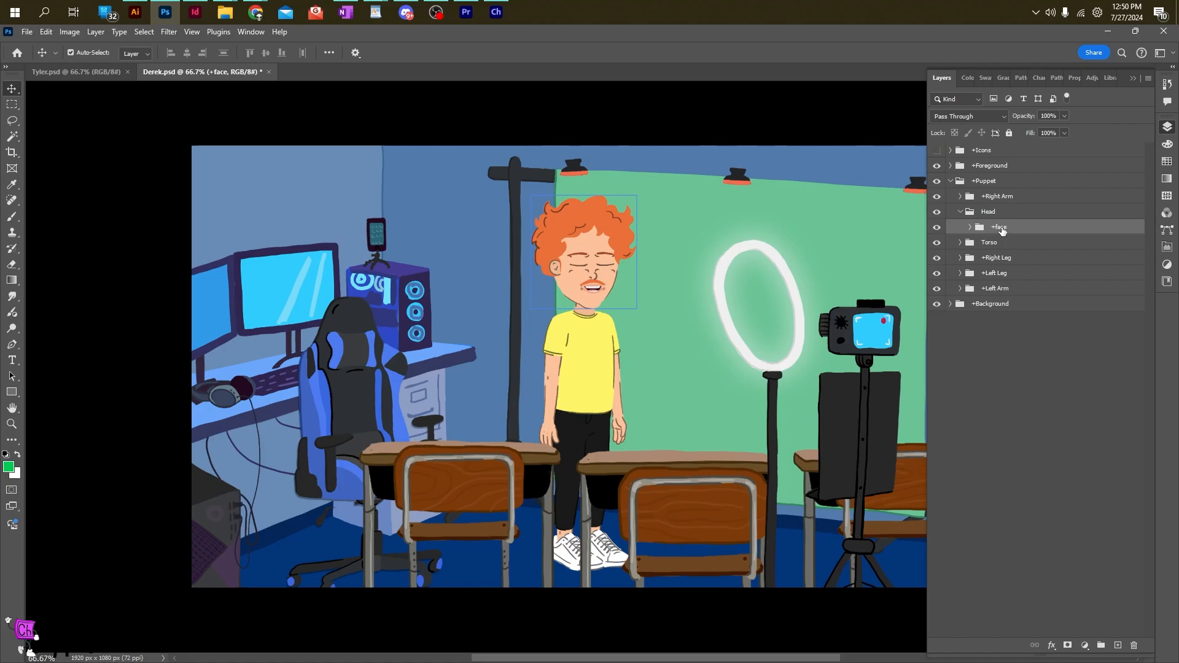
{"action": "left_click", "coordinate": [970, 227]}
{"action": "left_click", "coordinate": [1014, 382]}
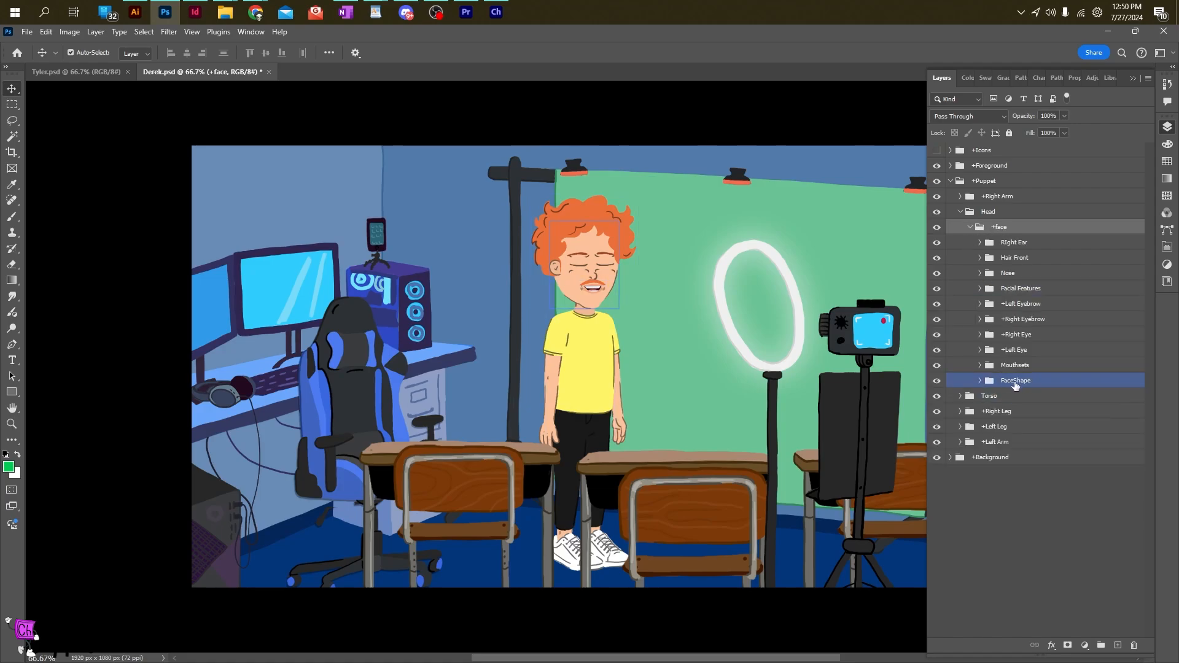
{"action": "left_click", "coordinate": [1016, 382], "text": "ctrl"}
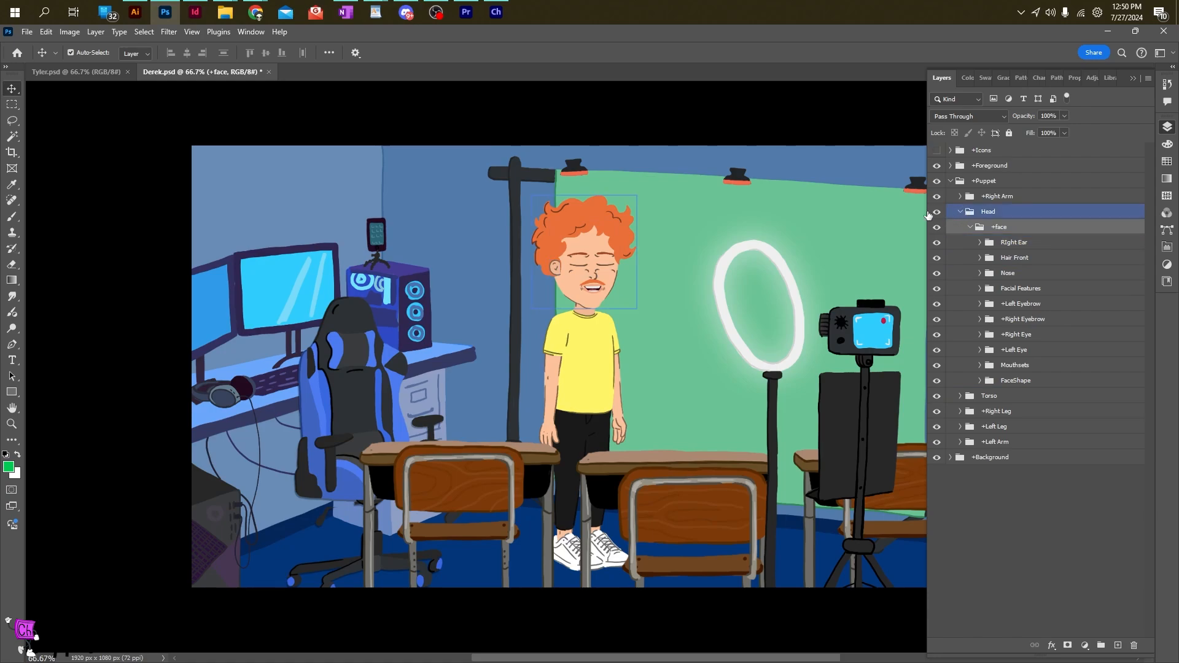
{"action": "key", "text": "ctrl+s"}
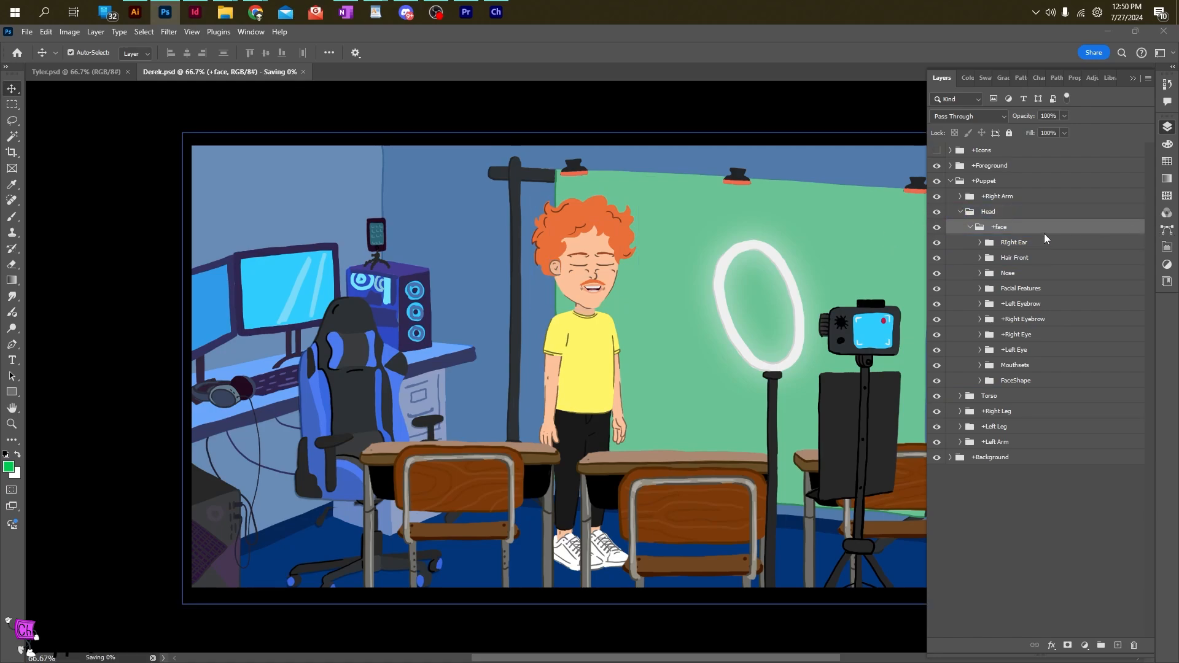
{"action": "left_click", "coordinate": [1039, 243]}
{"action": "key", "text": "alt+Tab"}
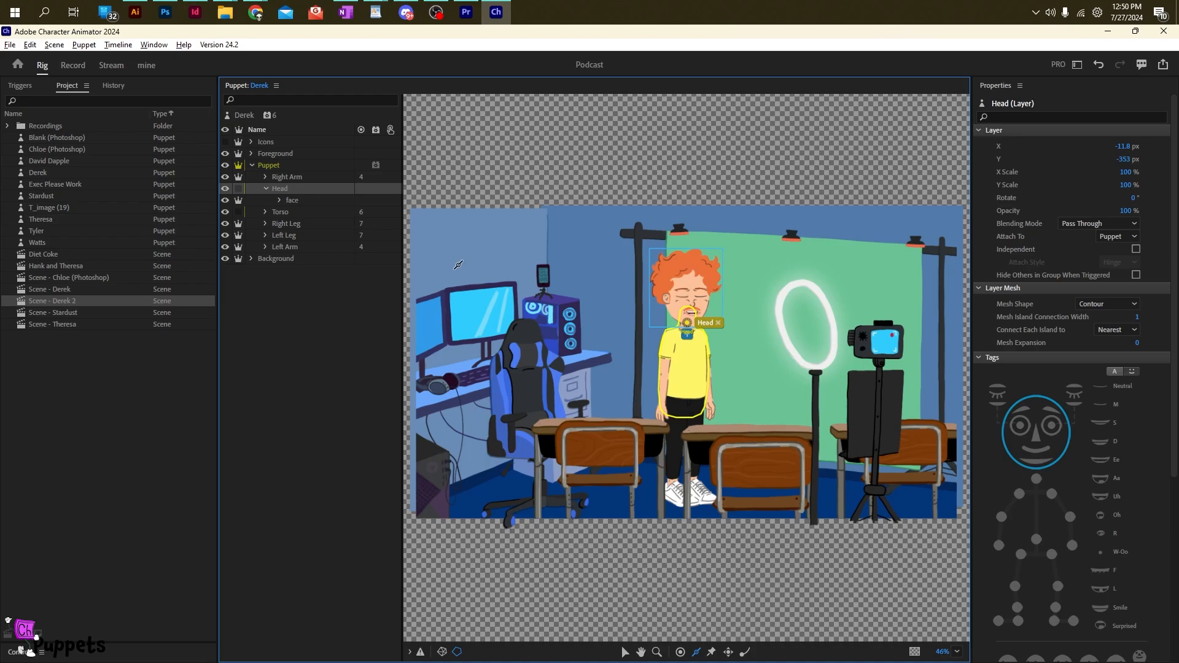
Open the Derek puppet's rig, expand the face group inside Head, and select the face layer
{"action": "left_click", "coordinate": [46, 172]}
{"action": "double_click", "coordinate": [46, 173]}
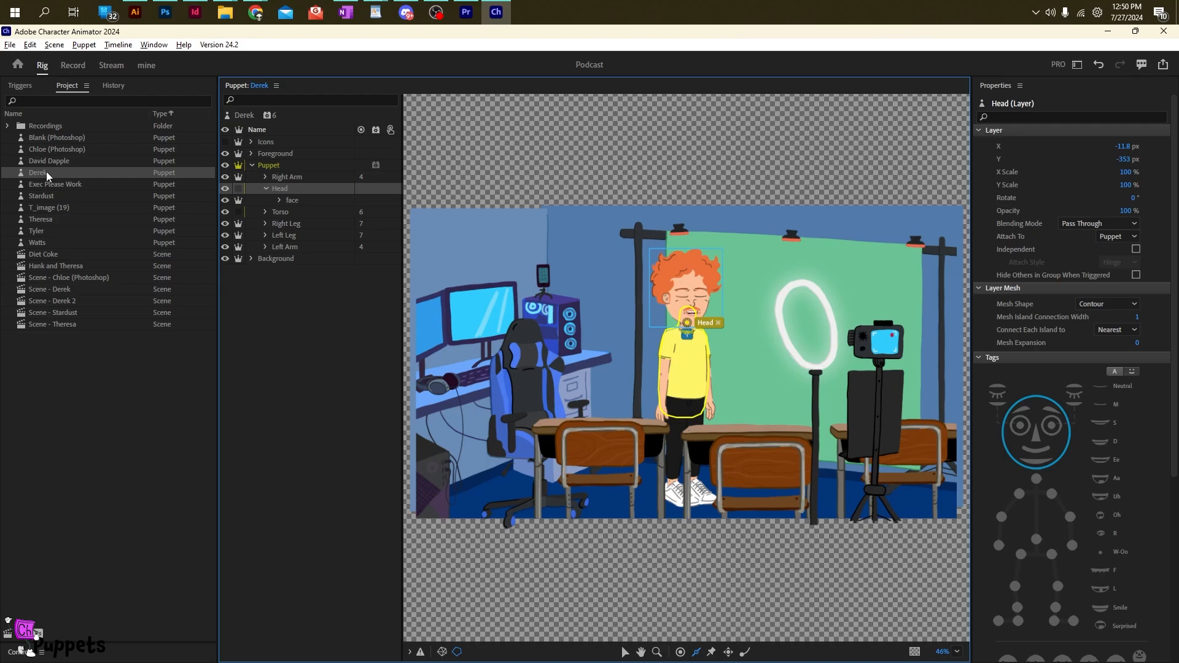
{"action": "left_click", "coordinate": [281, 200]}
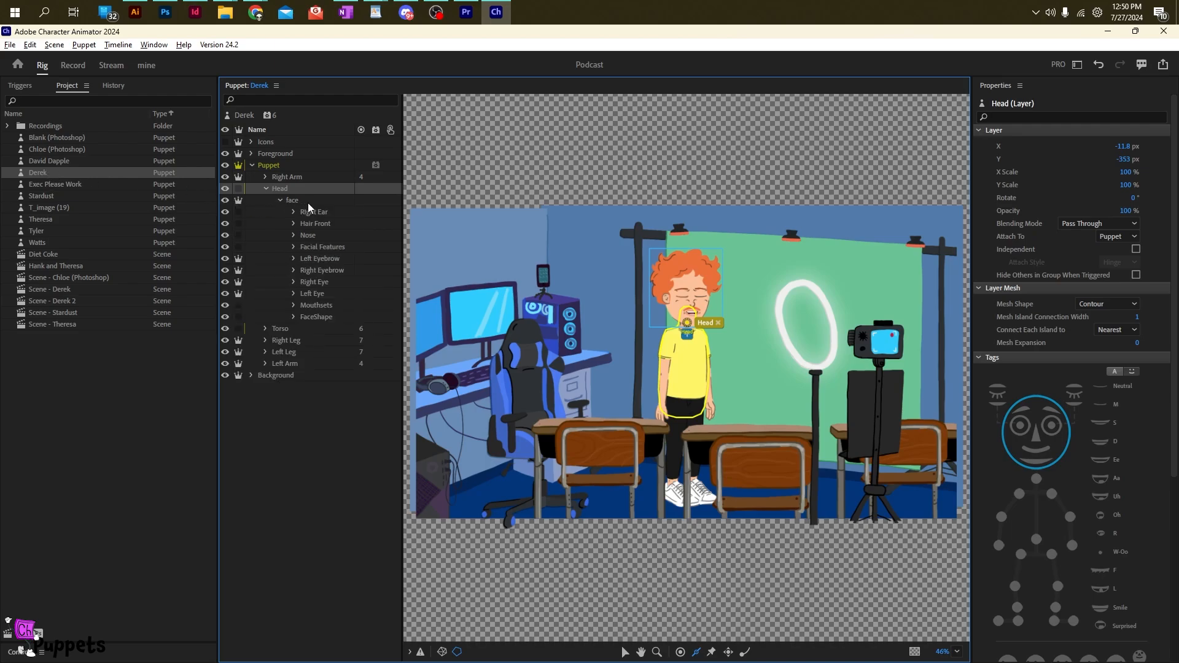
{"action": "left_click", "coordinate": [304, 201]}
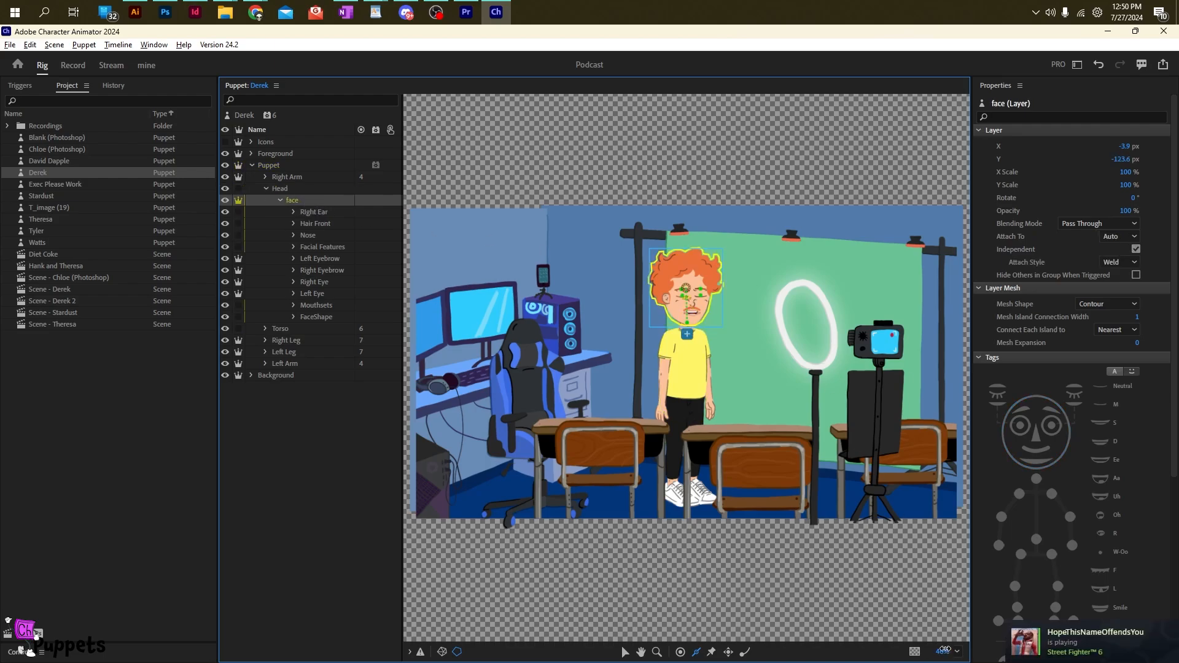
Move the face layer's origin handle down from between the eyes to the chin, and preview Derek in the scene
{"action": "left_click_drag", "start_coordinate": [941, 652], "coordinate": [983, 641]}
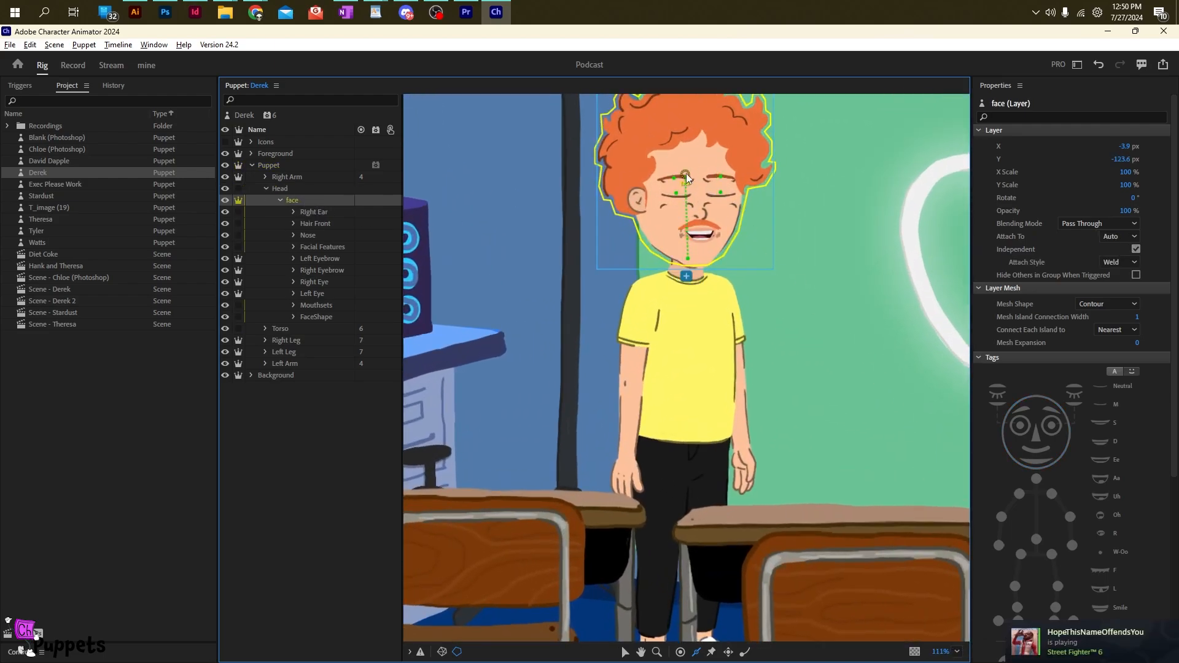
{"action": "left_click_drag", "start_coordinate": [687, 174], "coordinate": [685, 241]}
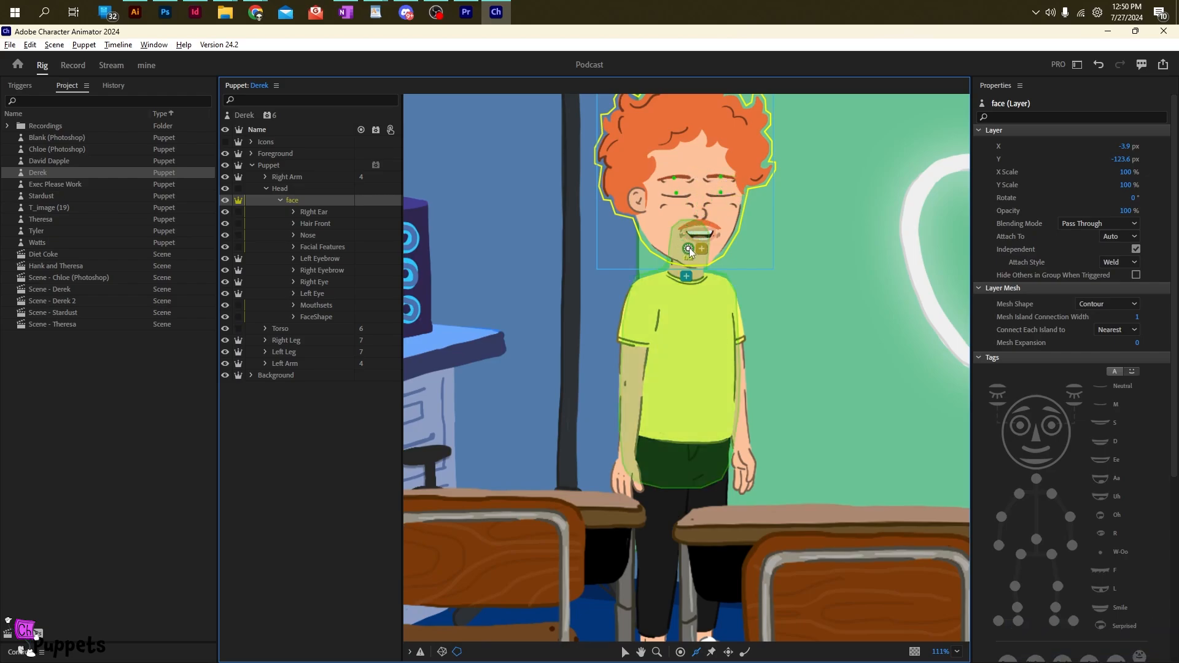
{"action": "left_click", "coordinate": [689, 248]}
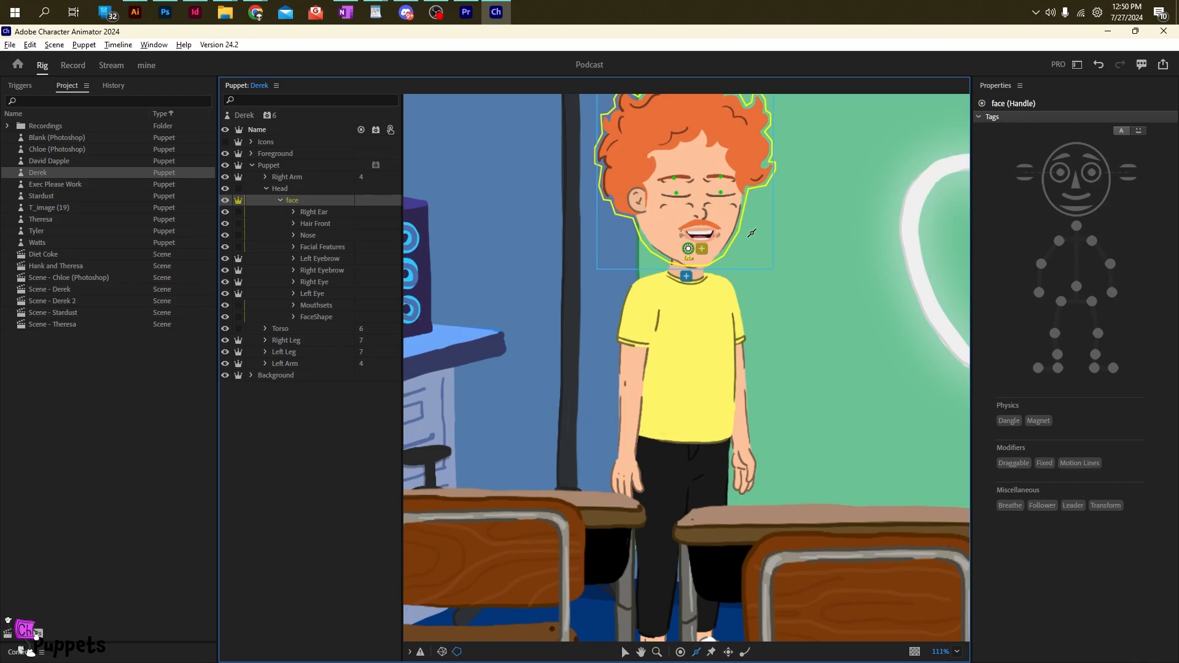
{"action": "left_click", "coordinate": [148, 66]}
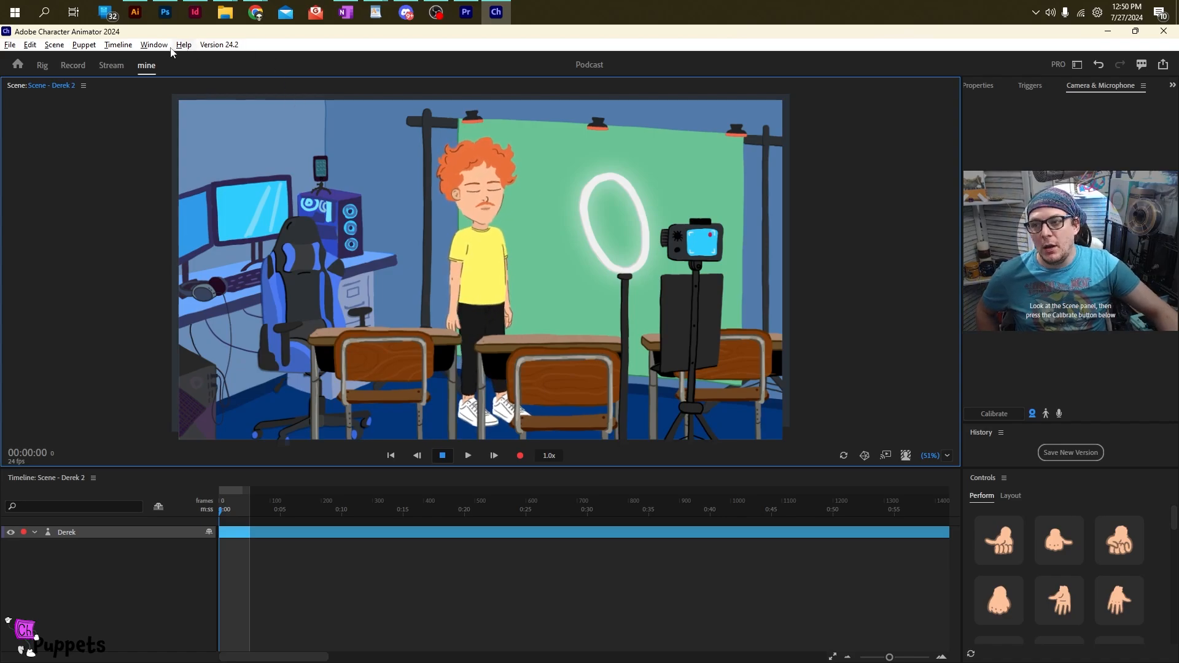
Draw a horizontal stick across the feet on the Puppet layer, tag it as Fixed, and preview Derek in the scene
{"action": "left_click", "coordinate": [43, 65]}
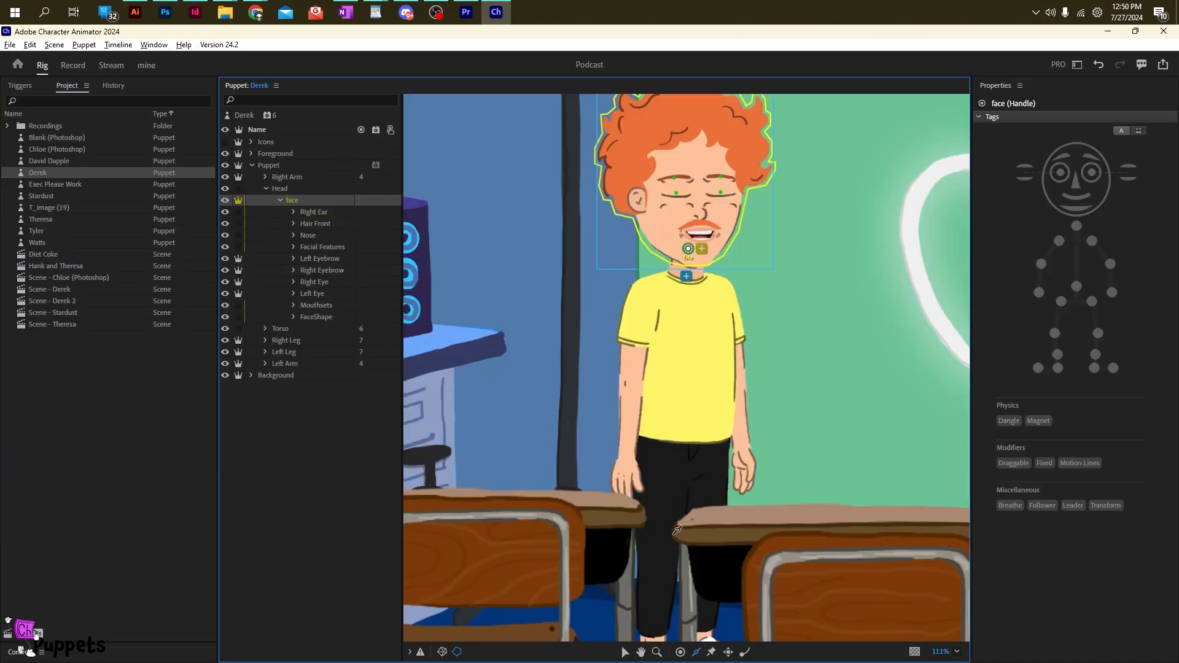
{"action": "left_click_drag", "start_coordinate": [944, 655], "coordinate": [920, 655]}
{"action": "left_click", "coordinate": [294, 166]}
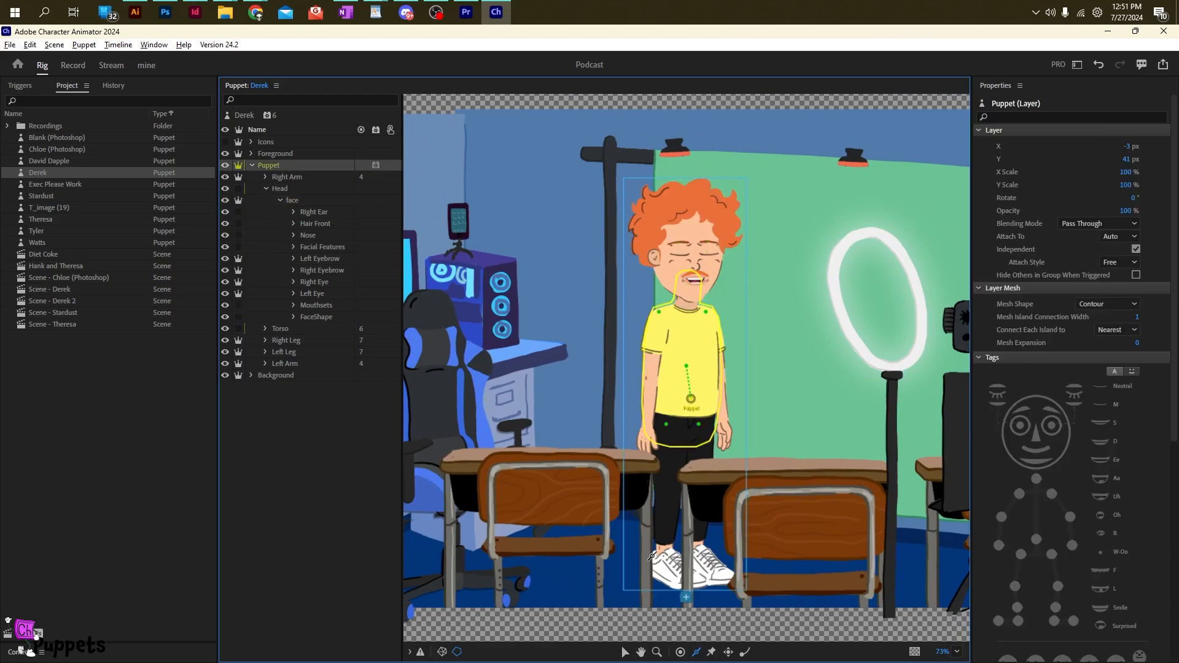
{"action": "left_click_drag", "start_coordinate": [730, 590], "coordinate": [732, 580]}
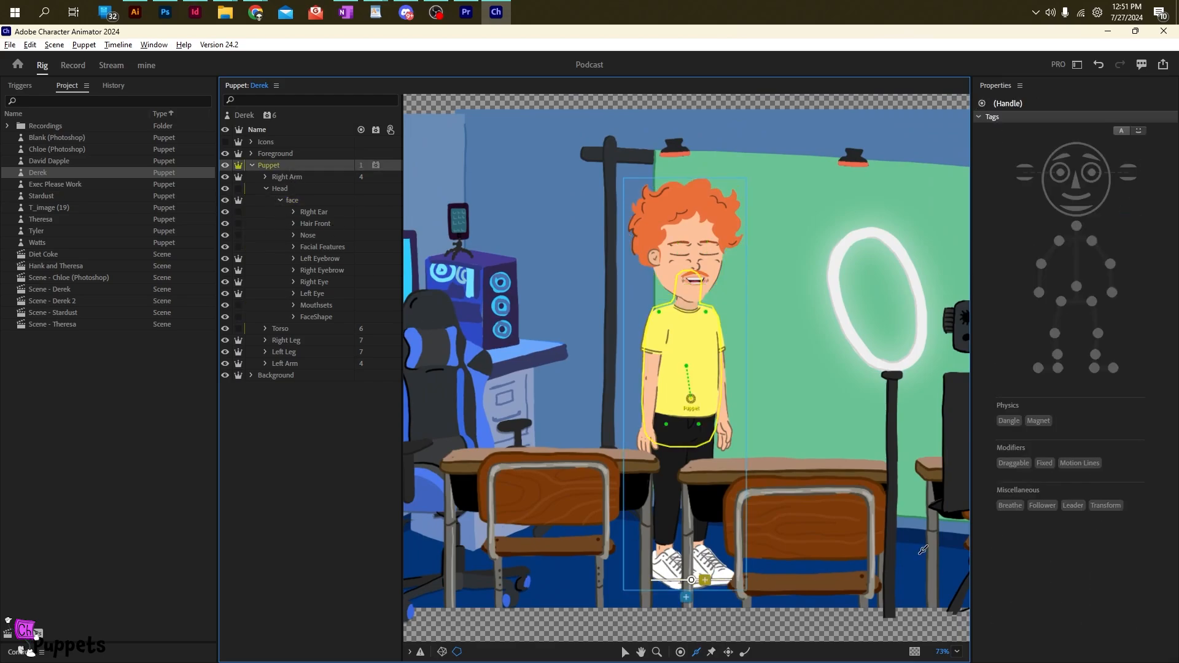
{"action": "left_click", "coordinate": [1043, 464]}
{"action": "left_click", "coordinate": [1042, 464]}
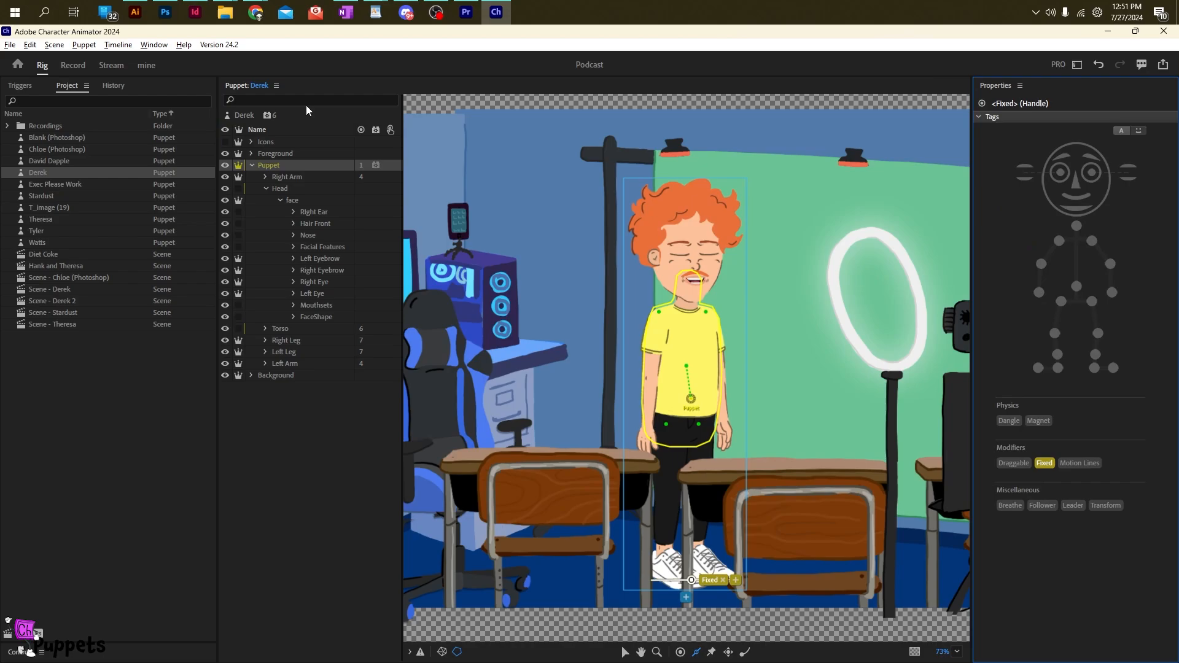
{"action": "left_click", "coordinate": [155, 67]}
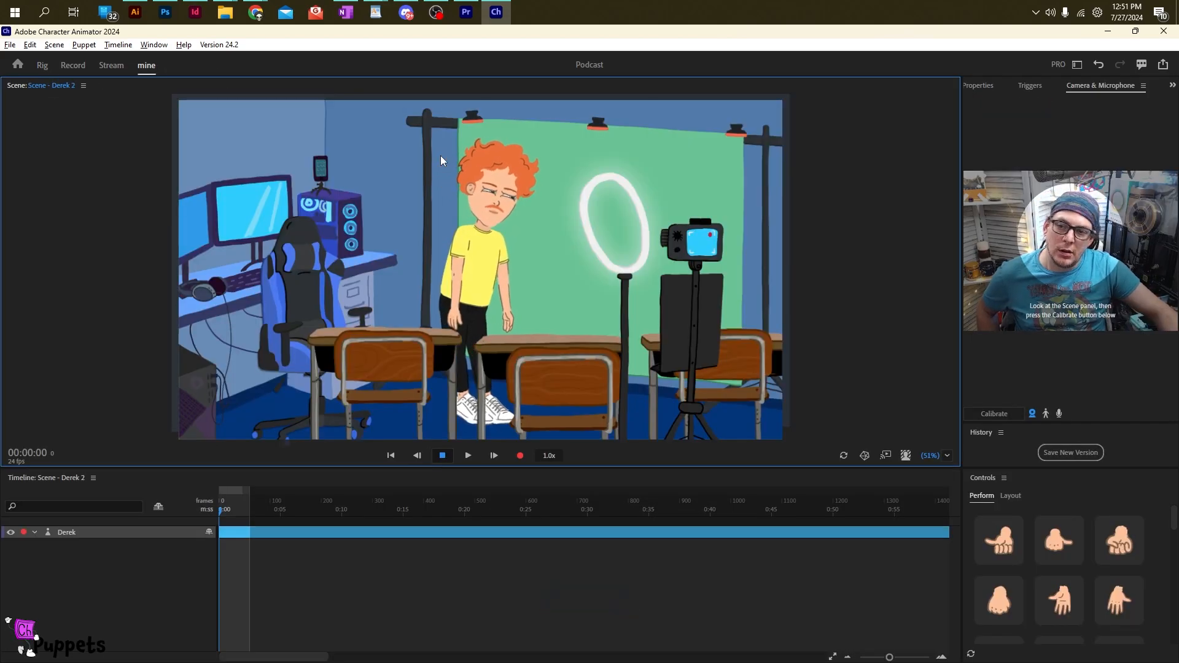
Try turning off independence for the Right Leg and Left Leg layers, and preview Derek in the scene
{"action": "left_click", "coordinate": [40, 66]}
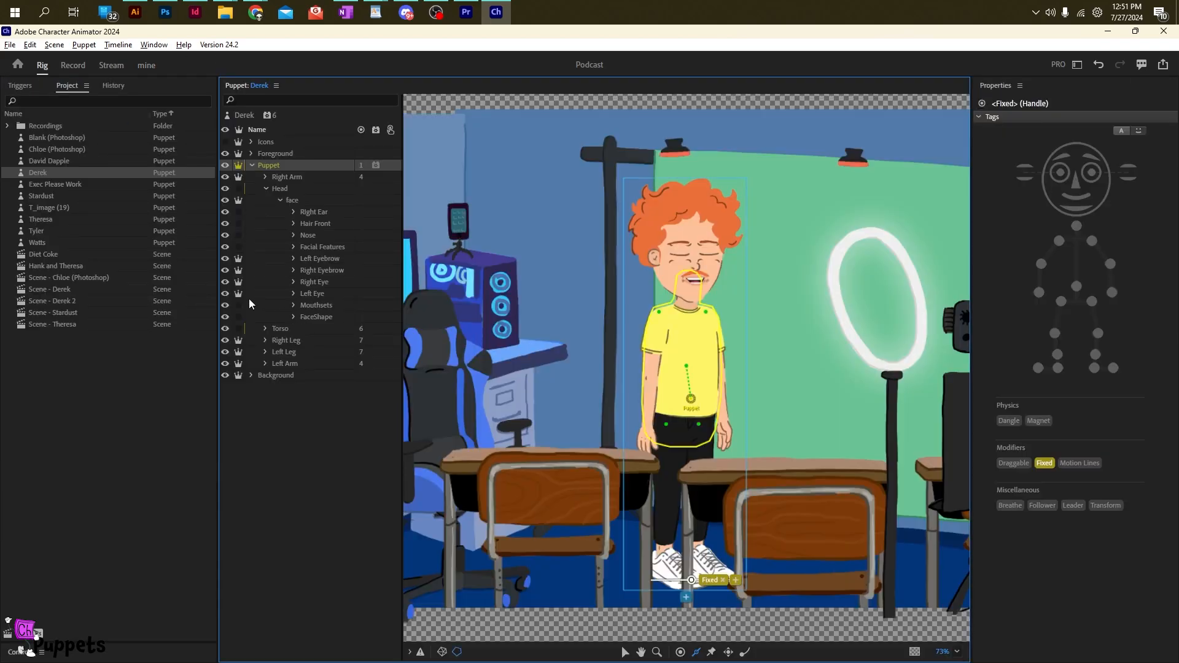
{"action": "left_click", "coordinate": [267, 188]}
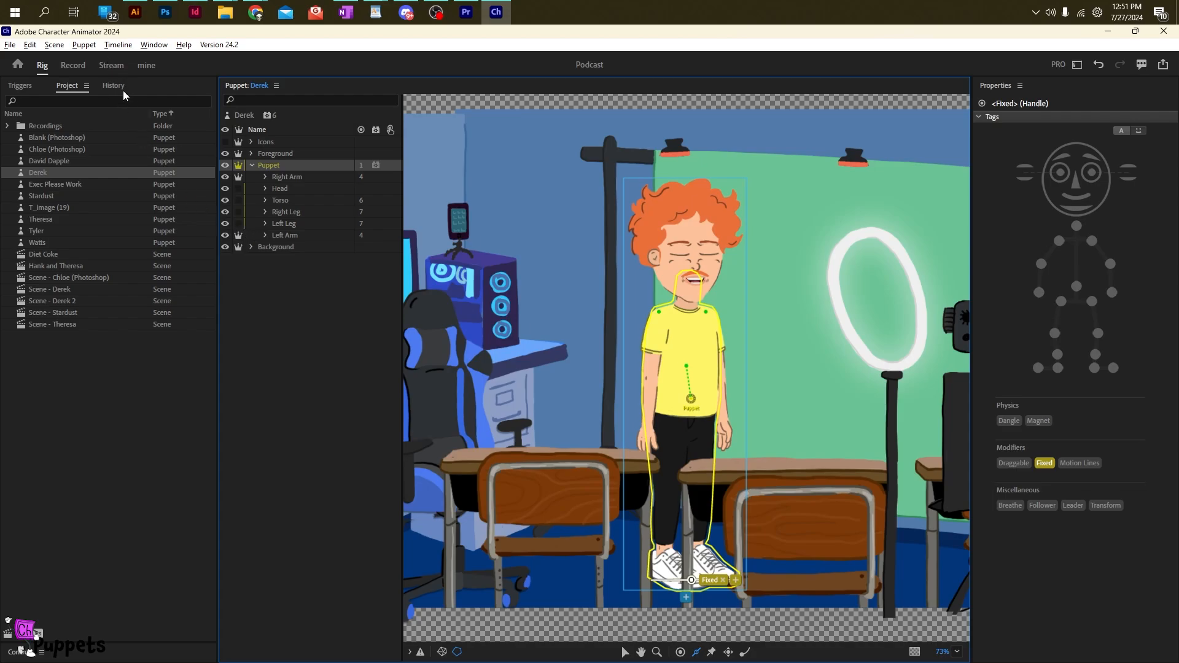
{"action": "left_click", "coordinate": [147, 65]}
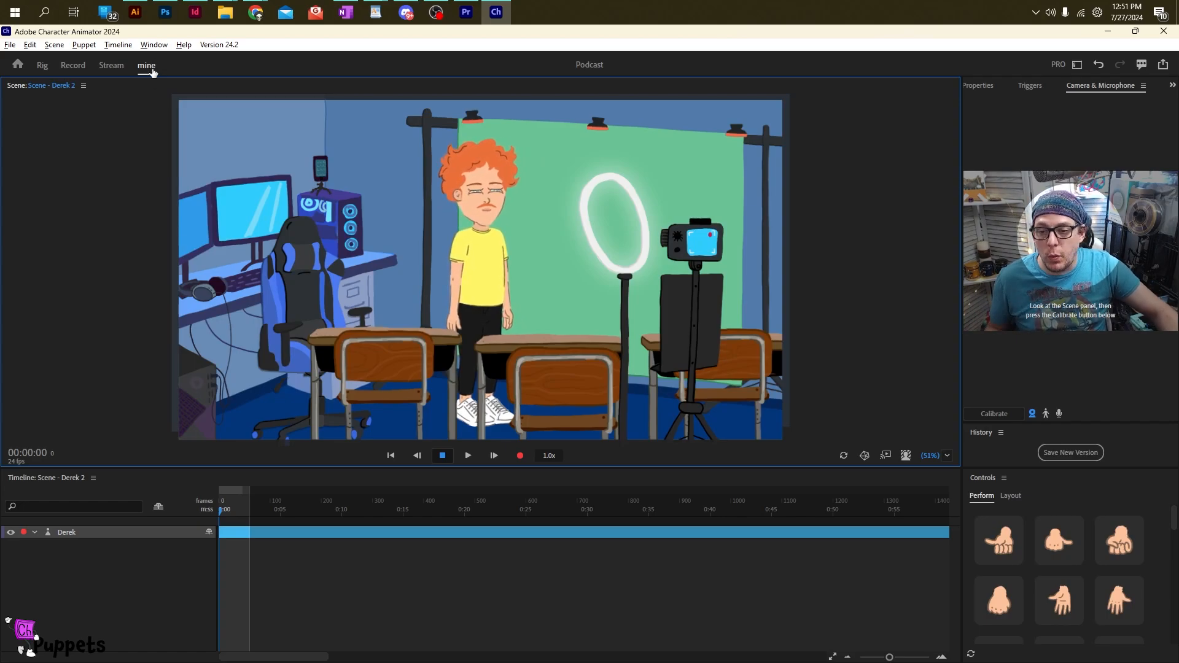
Make the Right Leg and Left Leg layers independent again and recheck the puppet's movement in the scene
{"action": "left_click", "coordinate": [47, 65]}
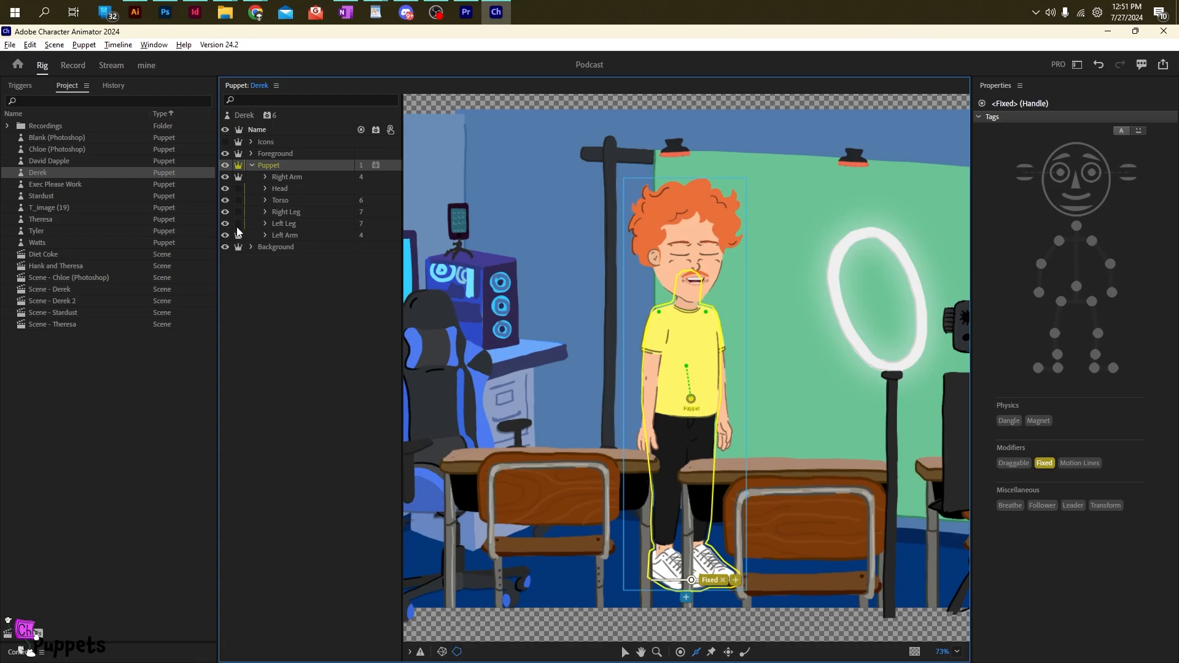
{"action": "left_click", "coordinate": [238, 212]}
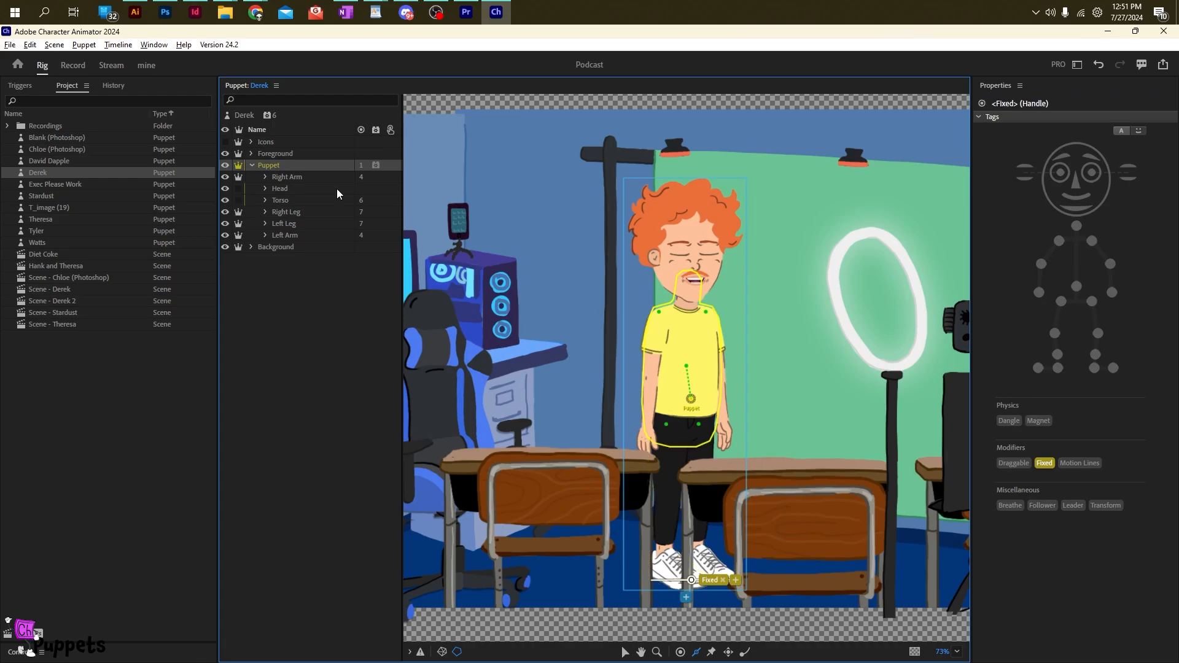
{"action": "left_click", "coordinate": [284, 223]}
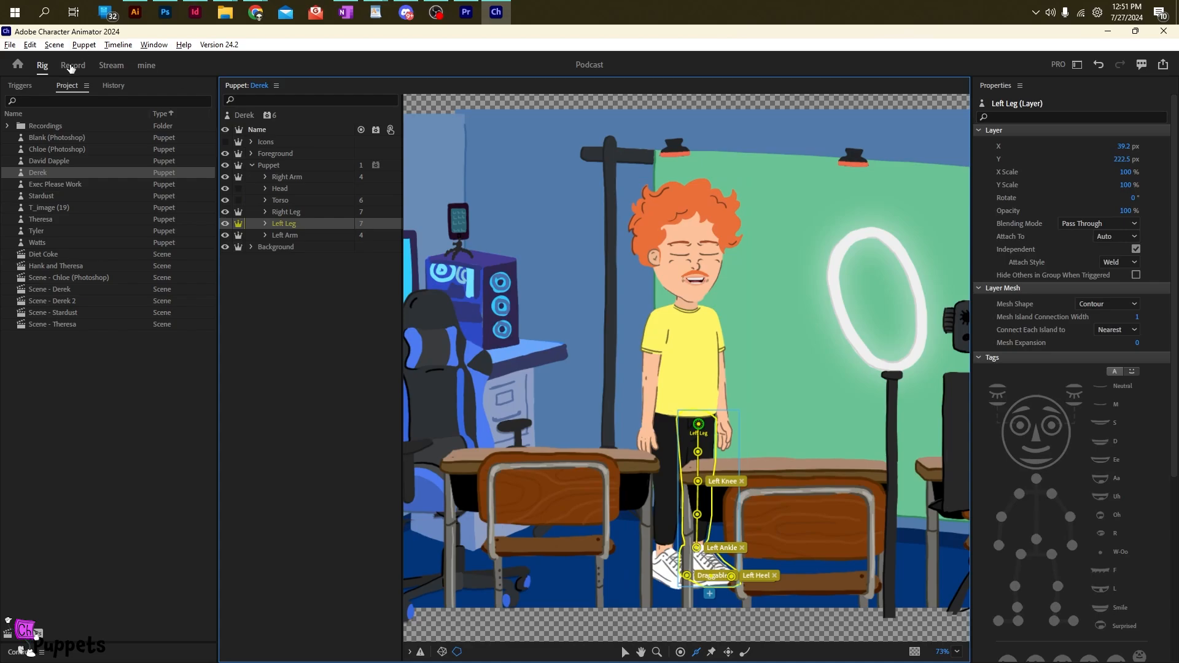
{"action": "left_click", "coordinate": [71, 66]}
{"action": "left_click", "coordinate": [147, 65]}
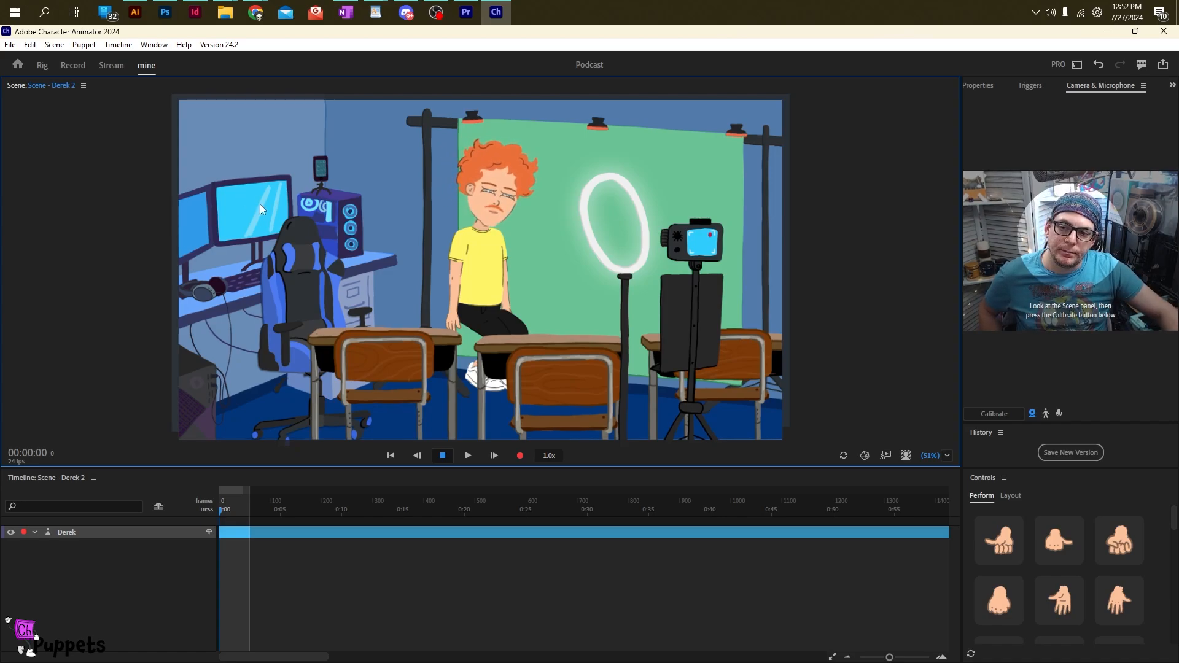
Try turning off the Puppet layer's independence, and preview Derek's head movement in the scene
{"action": "left_click", "coordinate": [45, 68]}
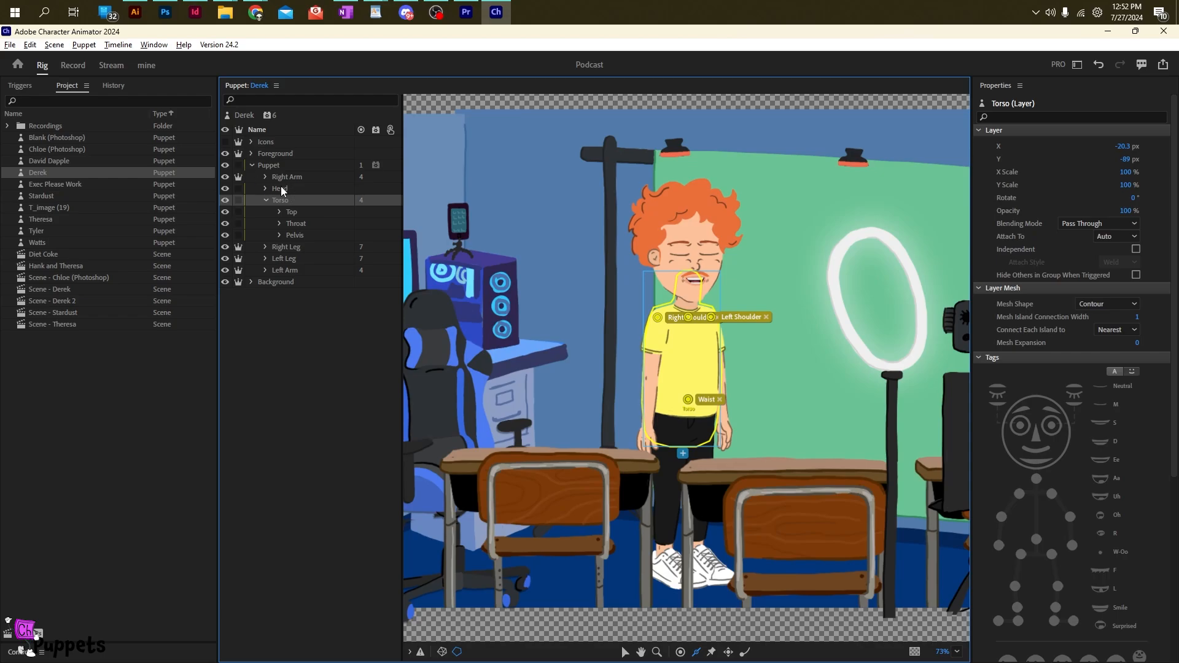
{"action": "left_click", "coordinate": [279, 178]}
{"action": "left_click", "coordinate": [240, 167]}
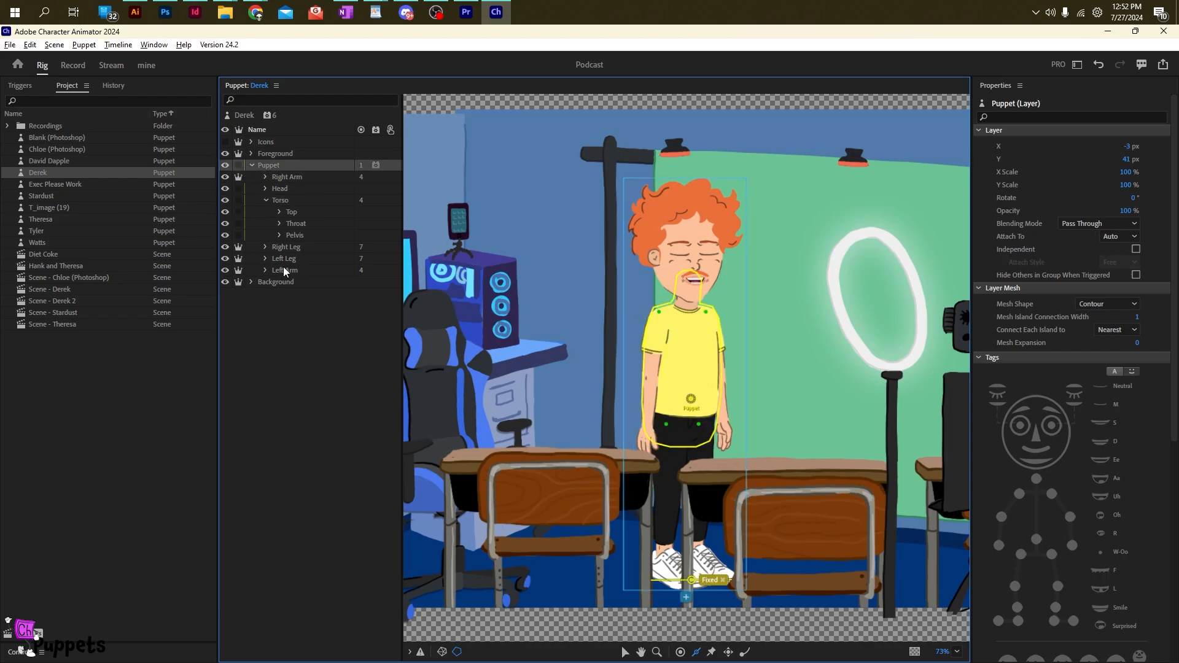
{"action": "left_click", "coordinate": [157, 65]}
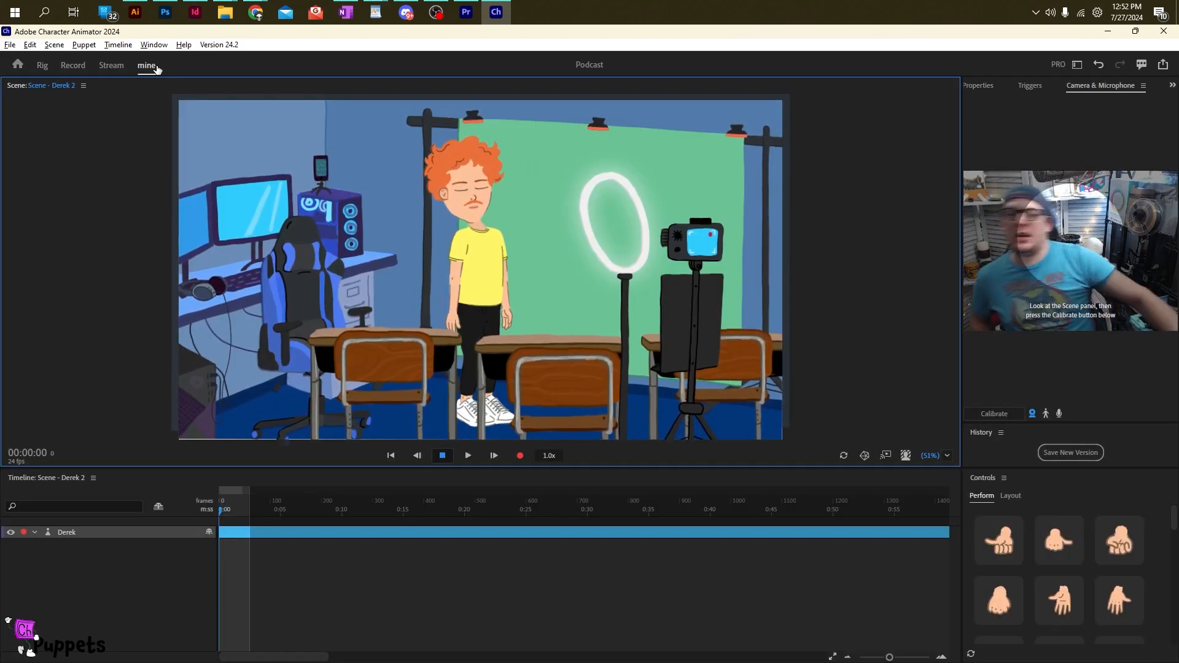
Make the Puppet layer independent again, test Derek's arms by pulling the left hand out to the side, and return to the rig
{"action": "left_click", "coordinate": [43, 66]}
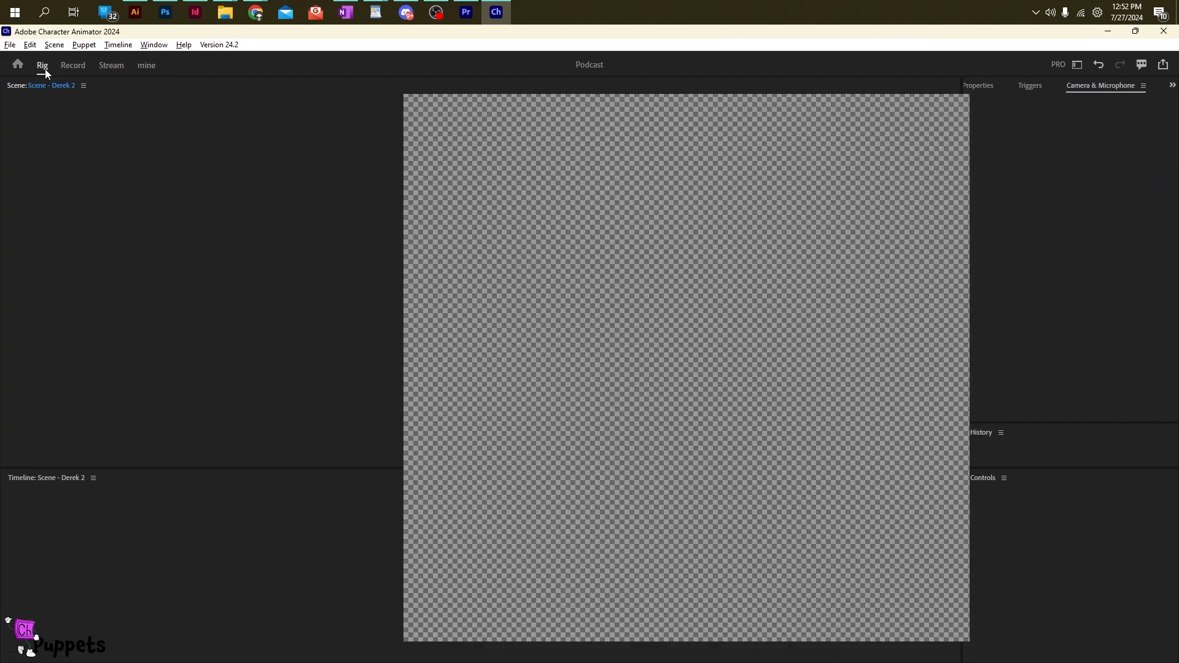
{"action": "left_click", "coordinate": [147, 66]}
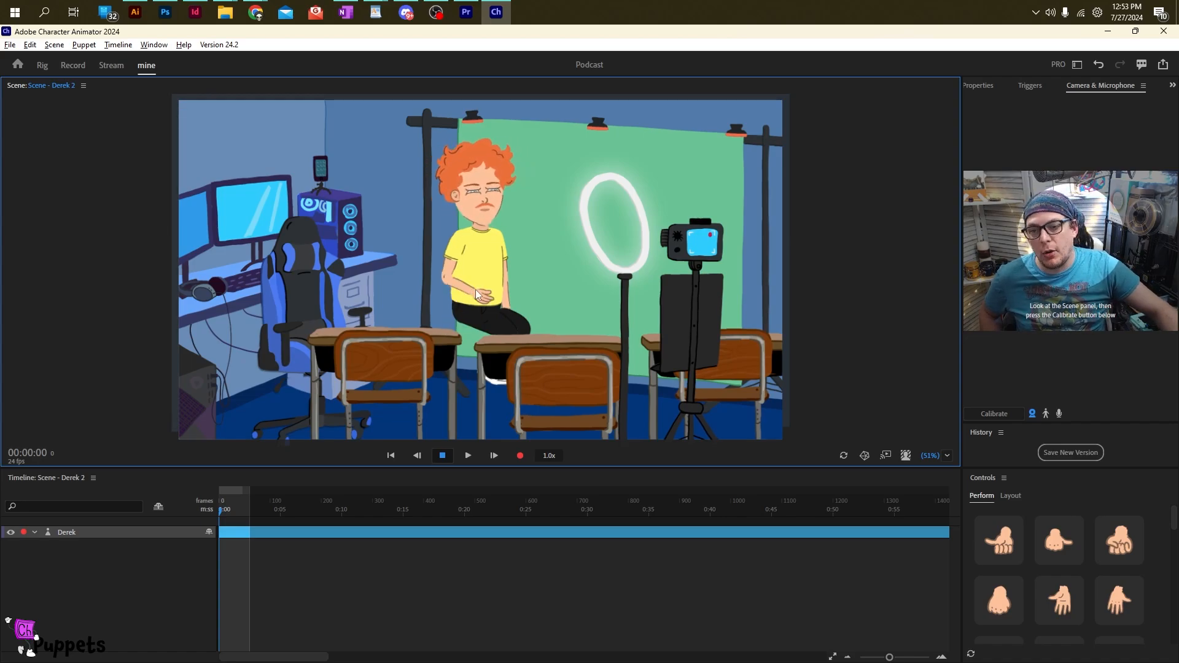
{"action": "left_click_drag", "start_coordinate": [507, 310], "coordinate": [558, 254]}
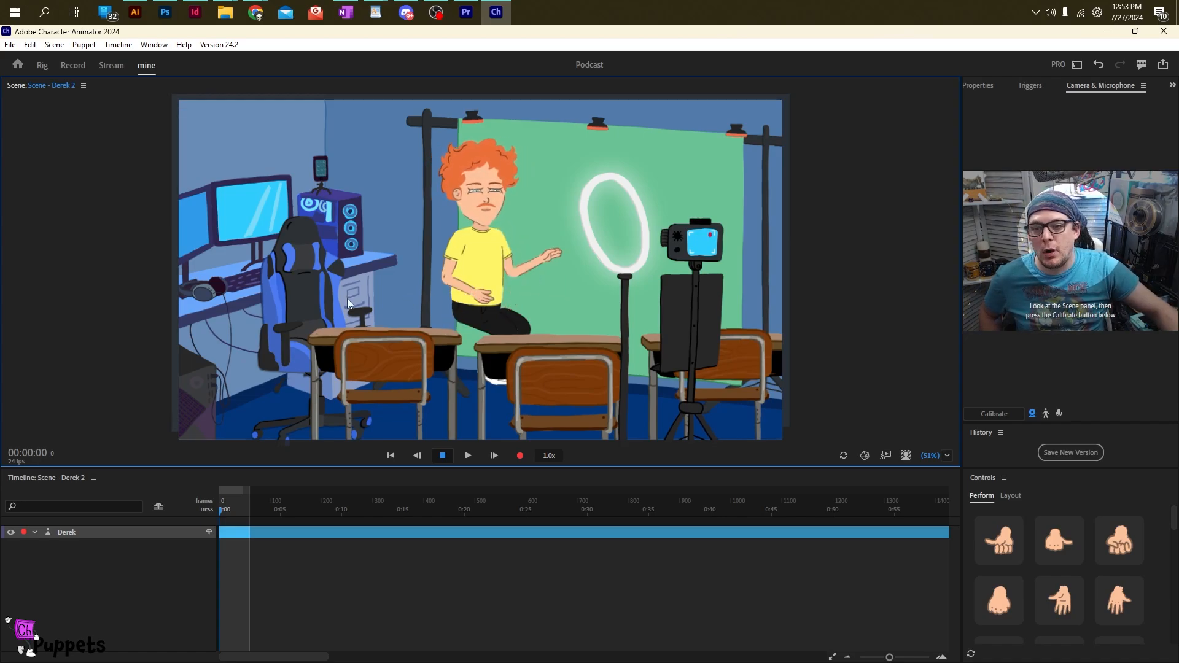
{"action": "left_click", "coordinate": [43, 65]}
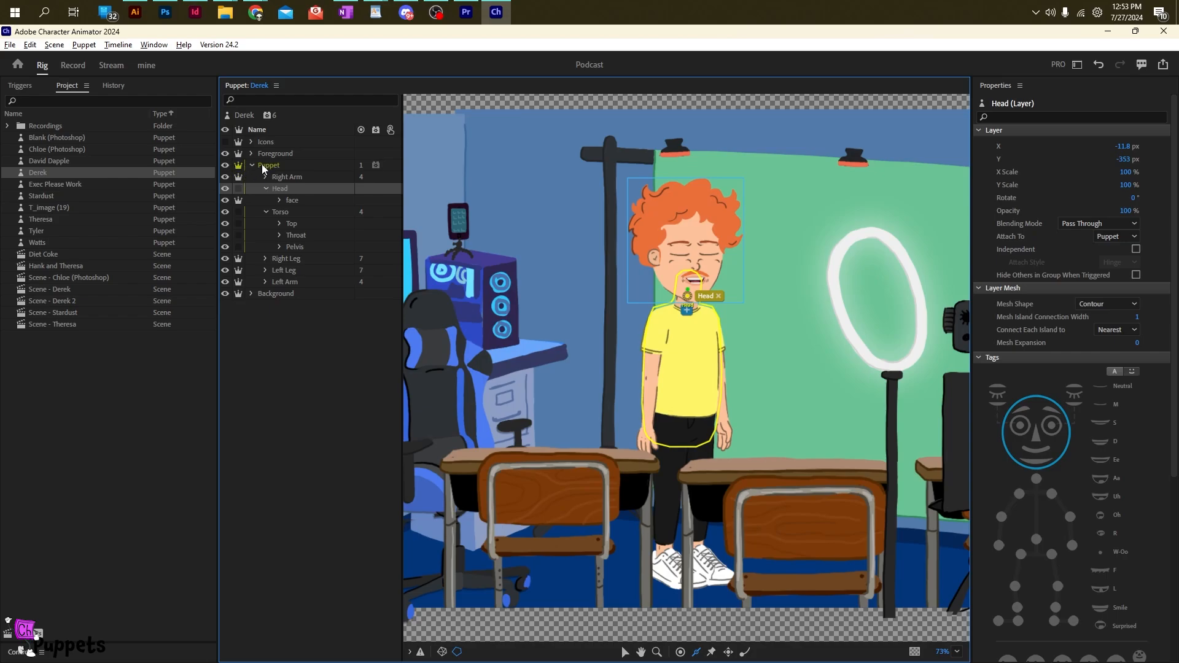
Preview Derek's head and body movement in the scene and return to the rig
{"action": "left_click", "coordinate": [147, 66]}
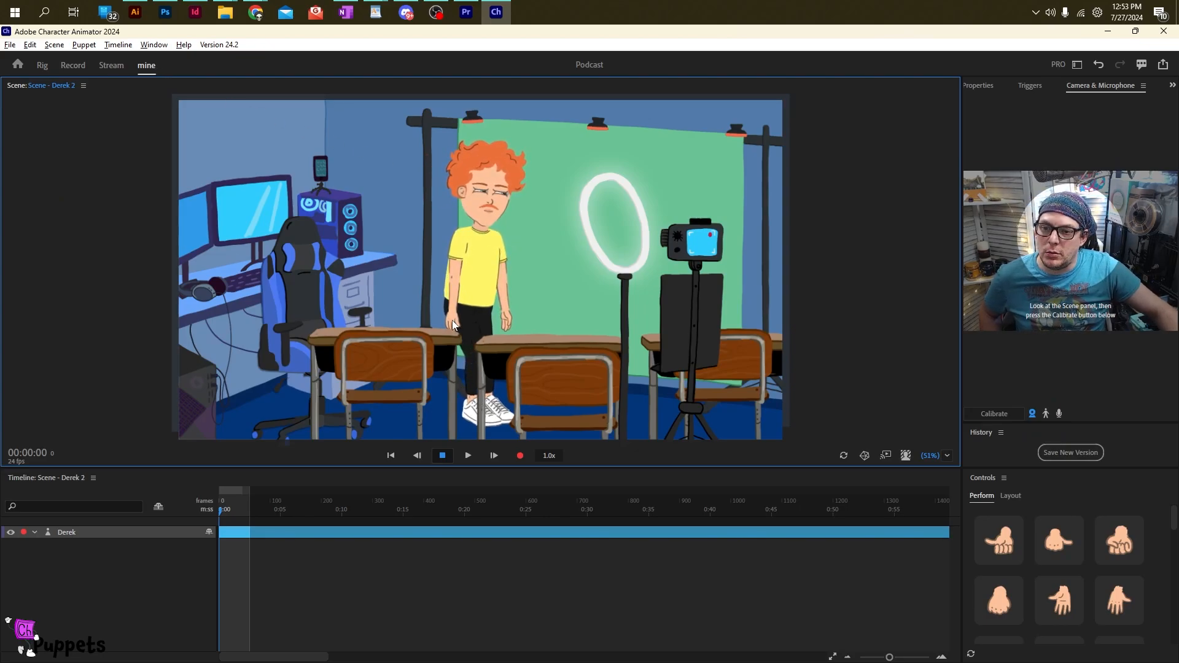
{"action": "left_click", "coordinate": [72, 65]}
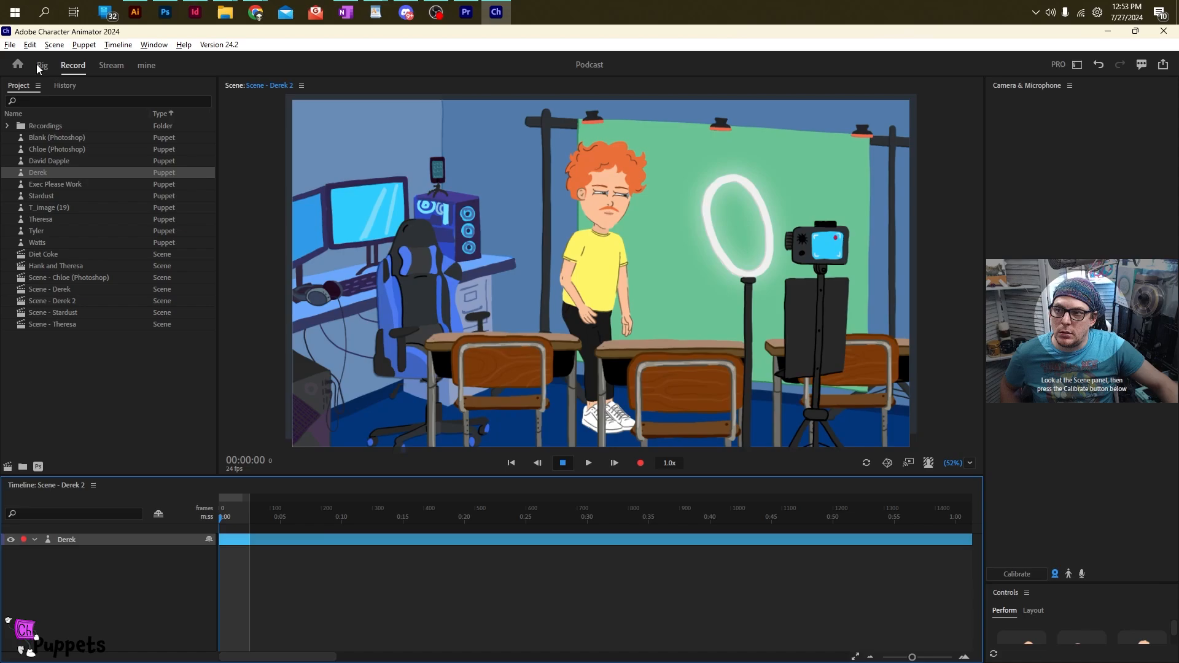
{"action": "left_click", "coordinate": [40, 66]}
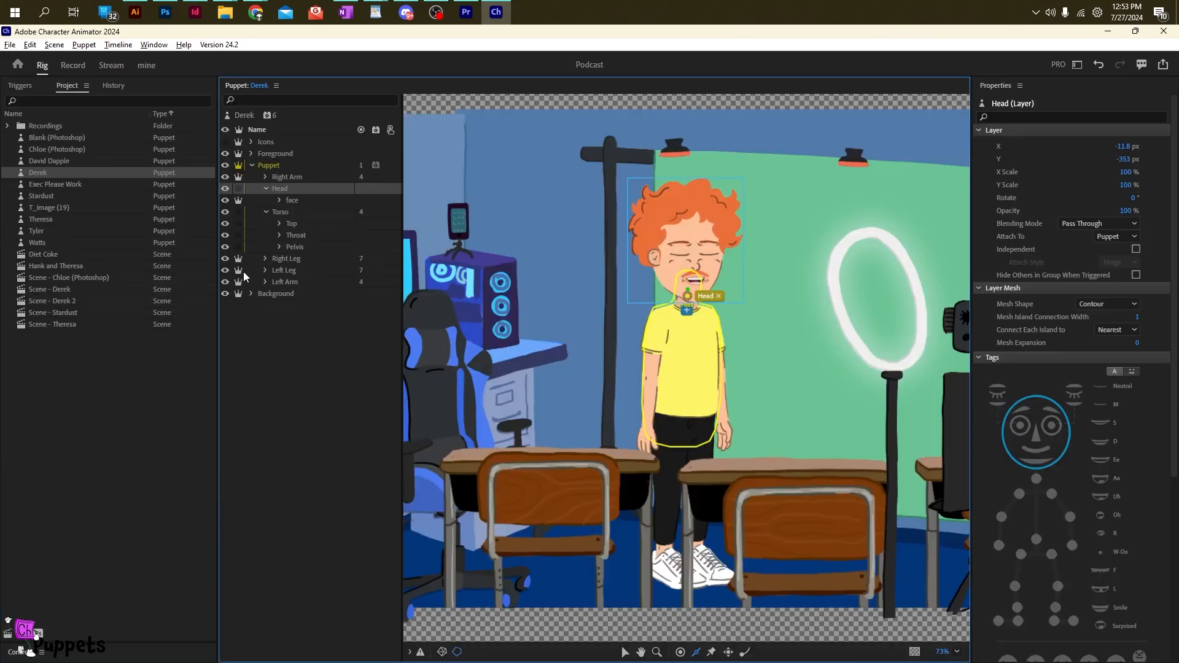
Try turning off independence for the Left Leg and Left Arm layers, preview Derek in the scene, and return to the rig
{"action": "left_click", "coordinate": [239, 271]}
{"action": "left_click", "coordinate": [239, 282]}
{"action": "left_click", "coordinate": [145, 66]}
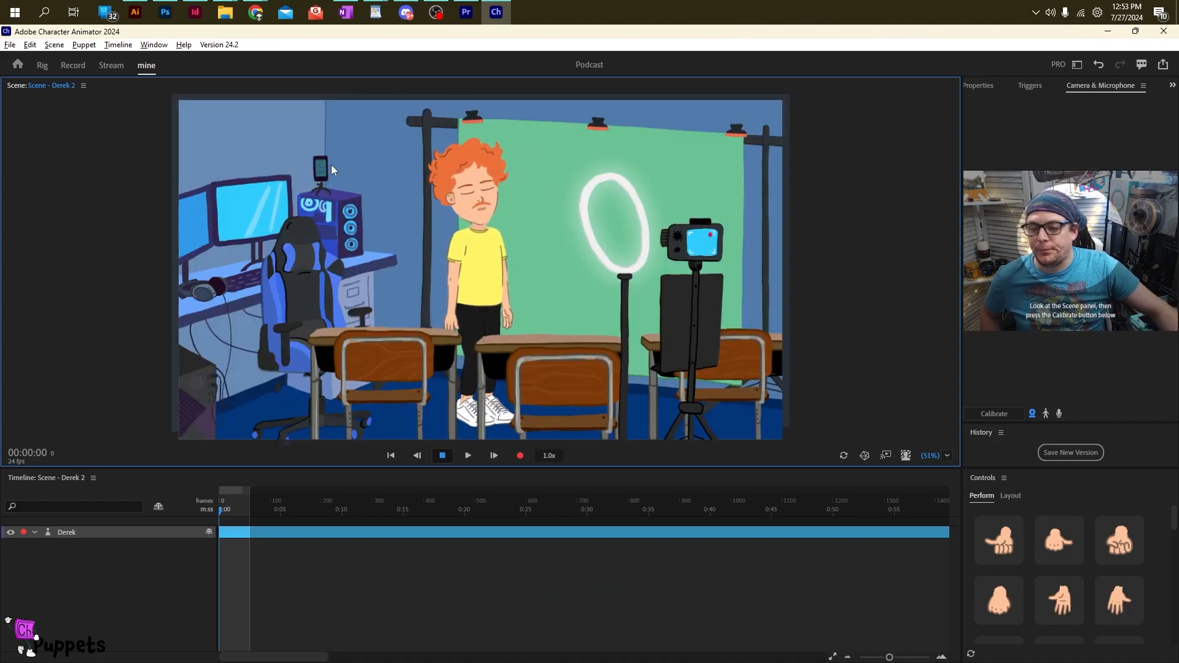
{"action": "left_click", "coordinate": [42, 65]}
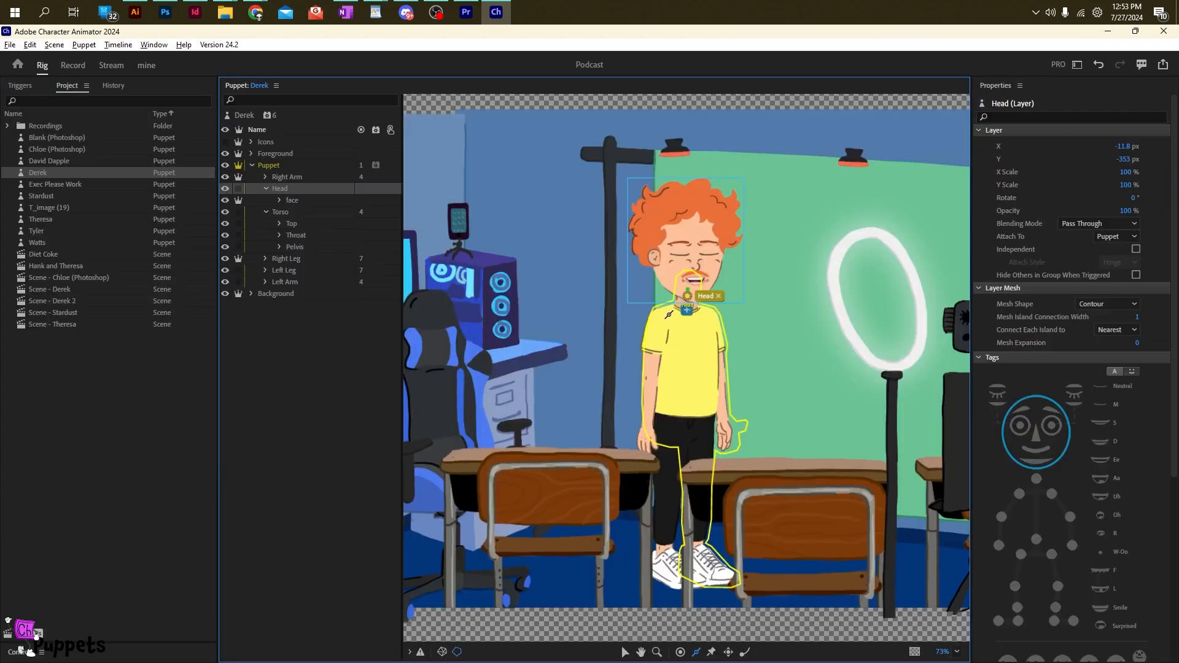
Inspect the face, Left Leg, Left Arm and Puppet layers, and make the Left Leg and Left Arm independent again
{"action": "left_click", "coordinate": [296, 201]}
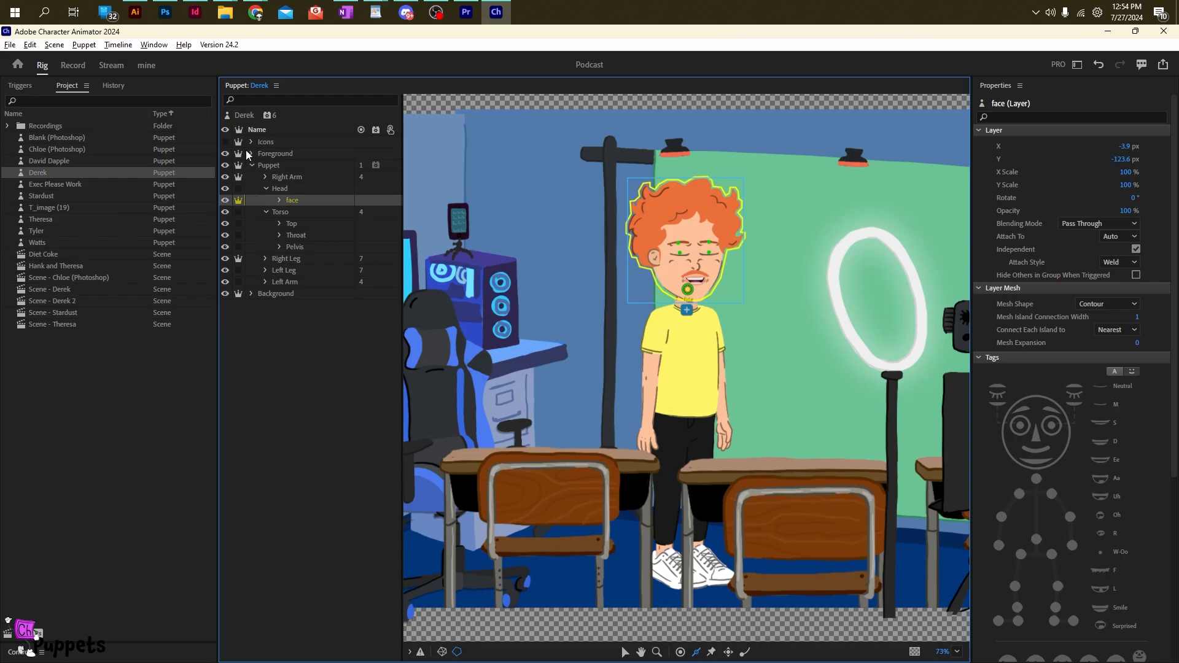
{"action": "left_click", "coordinate": [266, 212]}
{"action": "left_click", "coordinate": [284, 236]}
{"action": "left_click", "coordinate": [293, 249]}
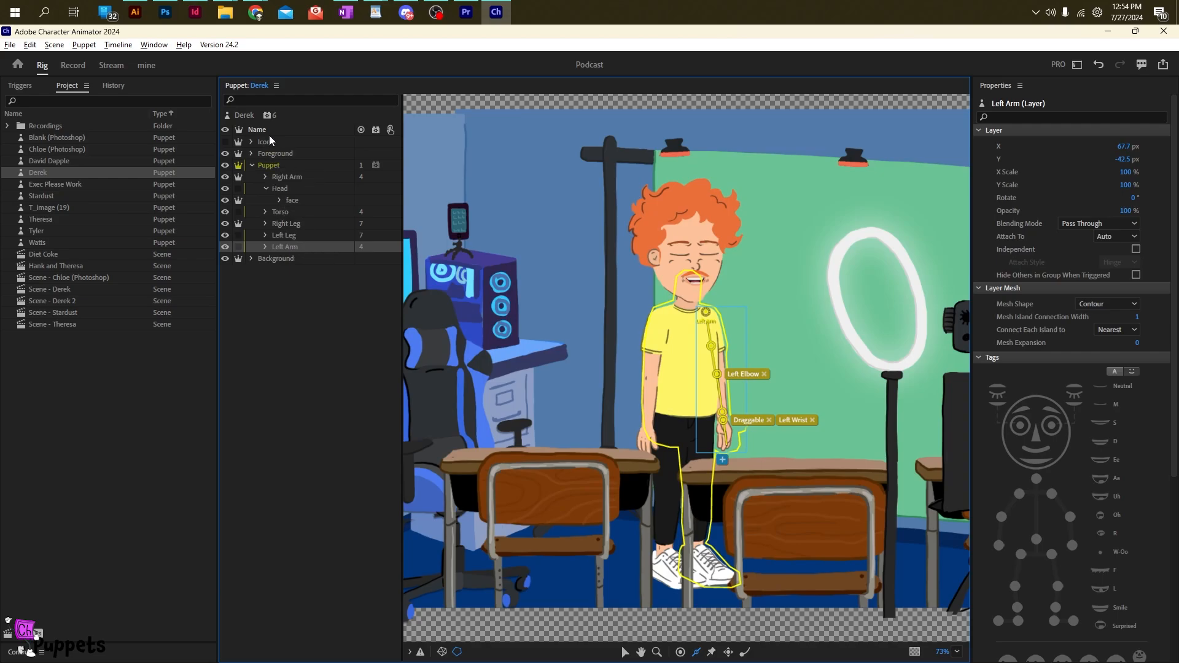
{"action": "left_click", "coordinate": [278, 166]}
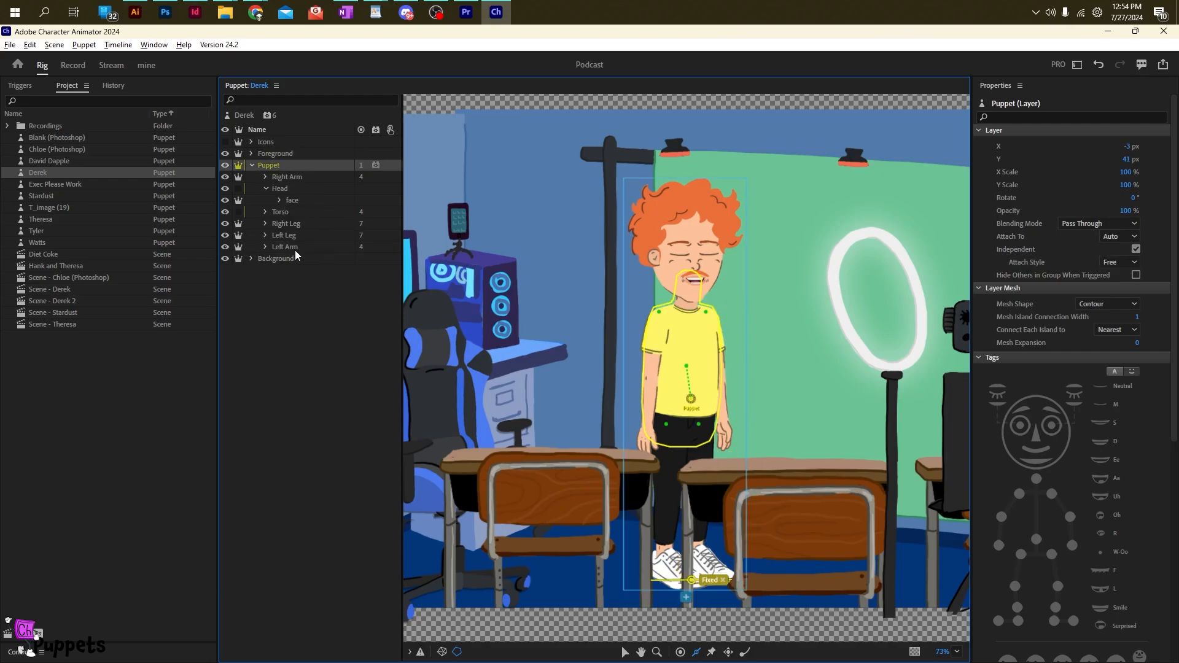
{"action": "left_click", "coordinate": [298, 248]}
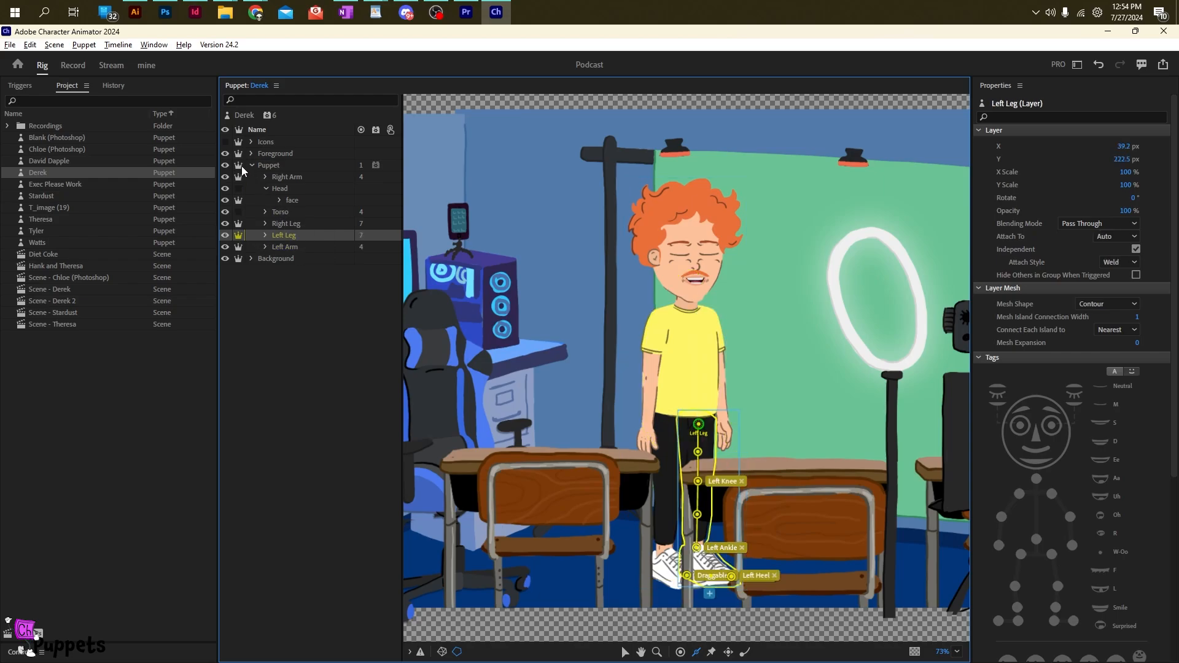